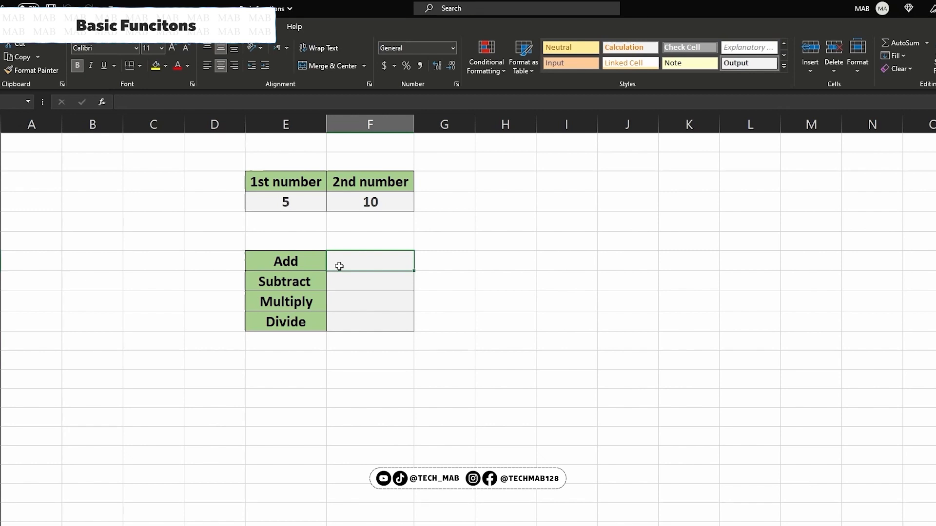
# Calculate the sum in cell F7 beside Add with the typed numbers, using the formula =5+10
pyautogui.write('=')
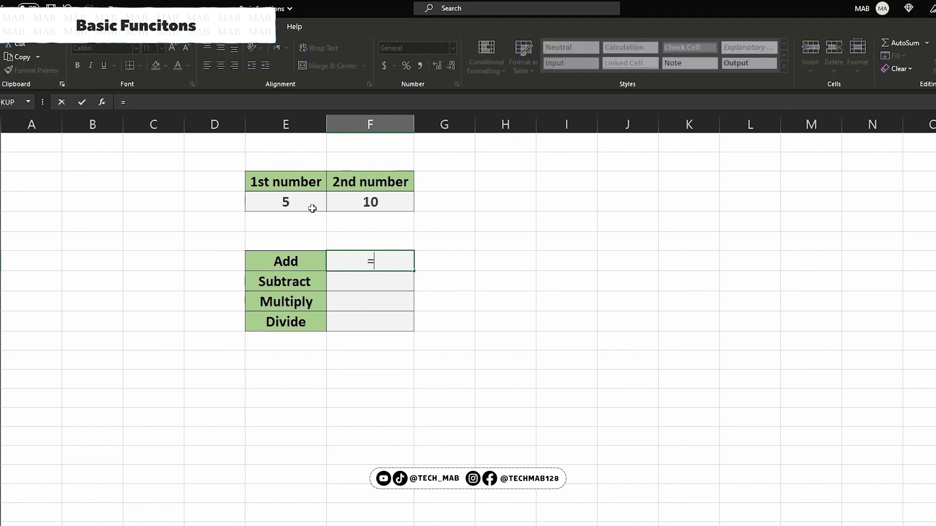
pyautogui.write('5+10')
pyautogui.press('Return')
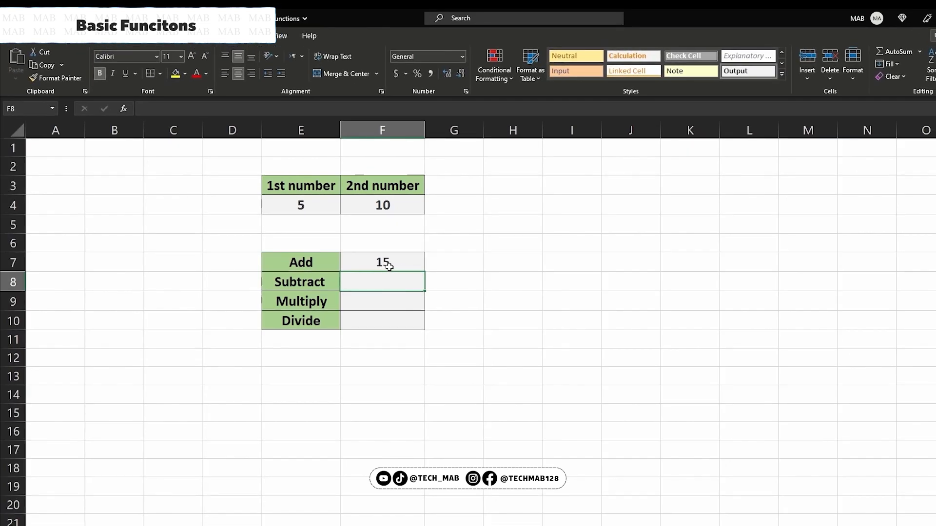
pyautogui.click(387, 263)
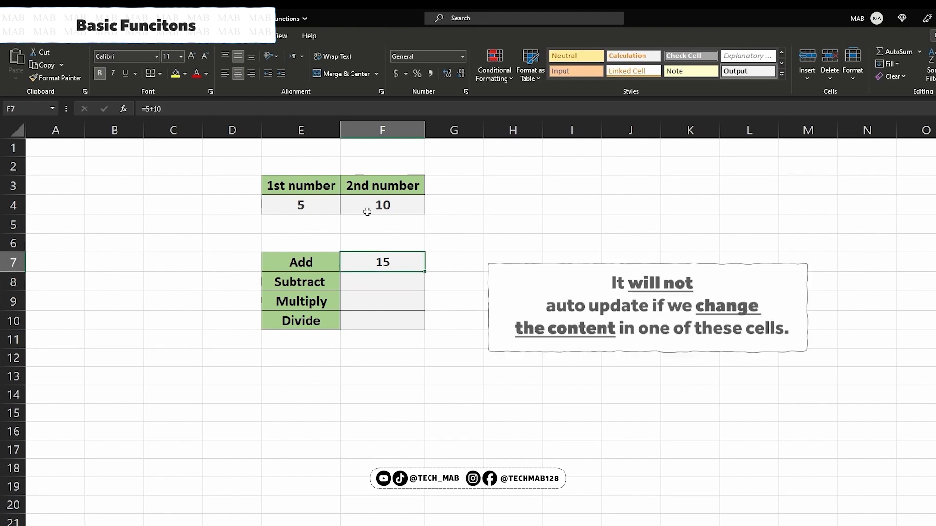
# Change the 1st number in cell E4 to 4, and set it back to 5
pyautogui.click(303, 207)
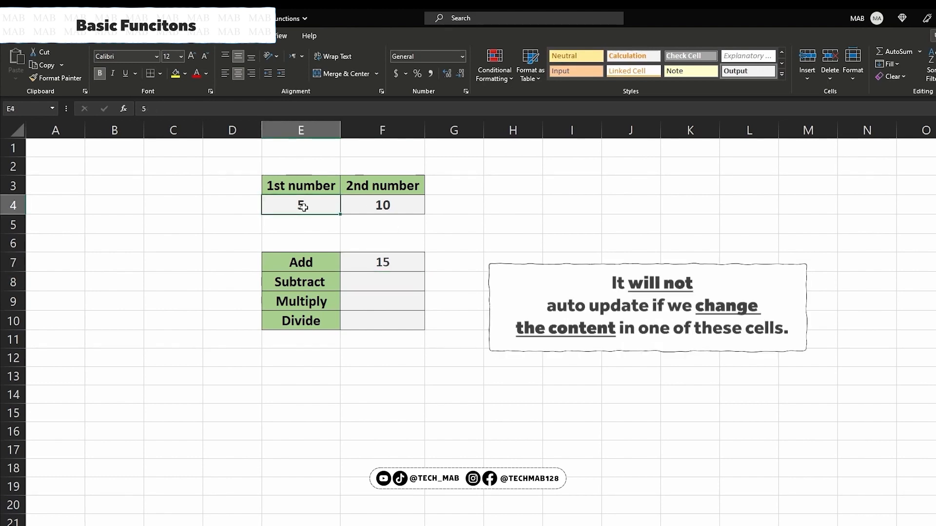
pyautogui.write('4')
pyautogui.press('Return')
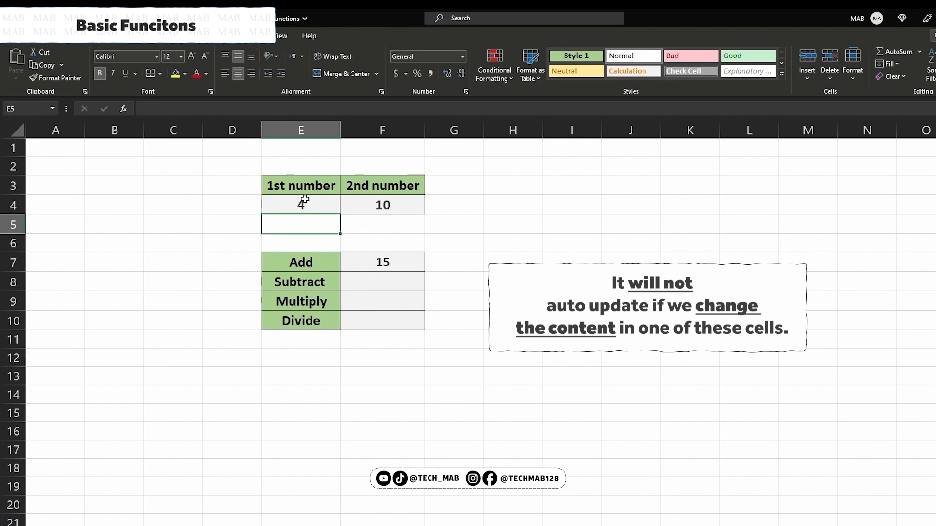
pyautogui.click(313, 205)
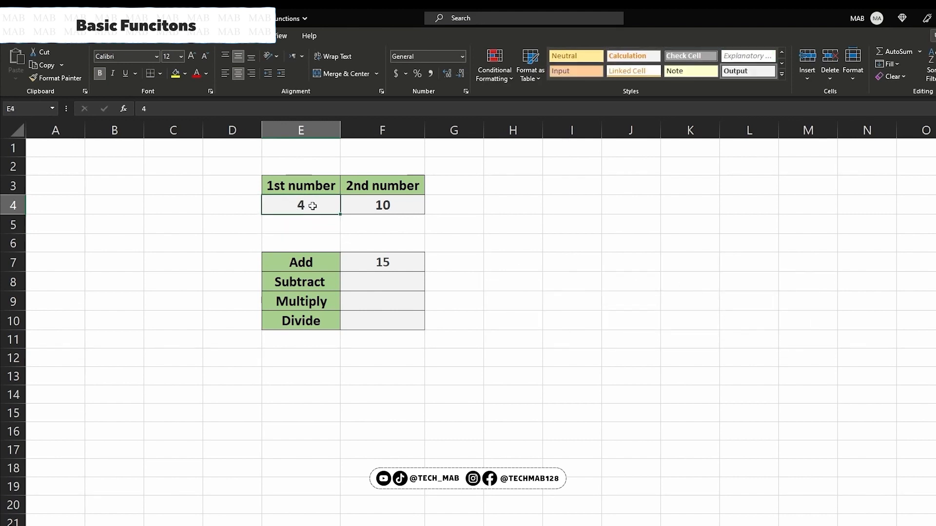
pyautogui.write('5')
pyautogui.press('Return')
# Replace the Add formula in cell F7 with the cell-reference formula =E4+F4
pyautogui.click(381, 259)
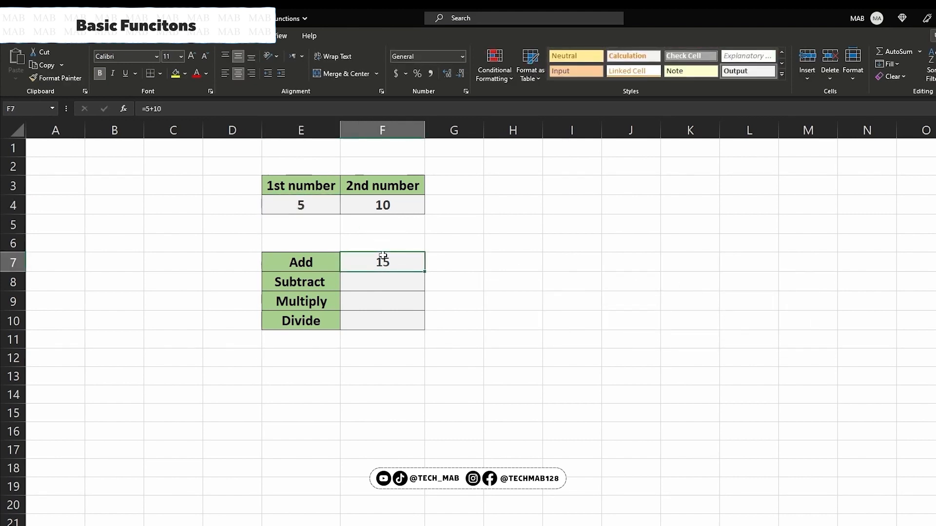
pyautogui.write('=')
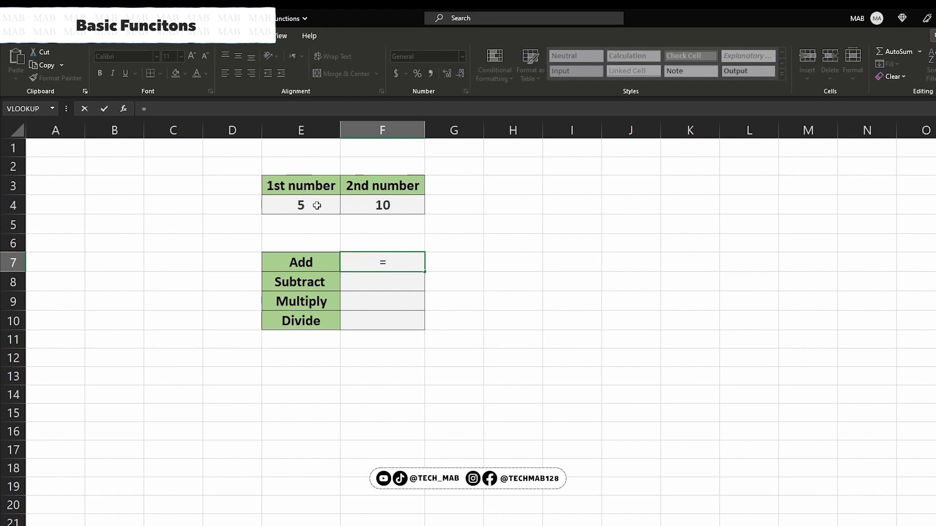
pyautogui.click(317, 205)
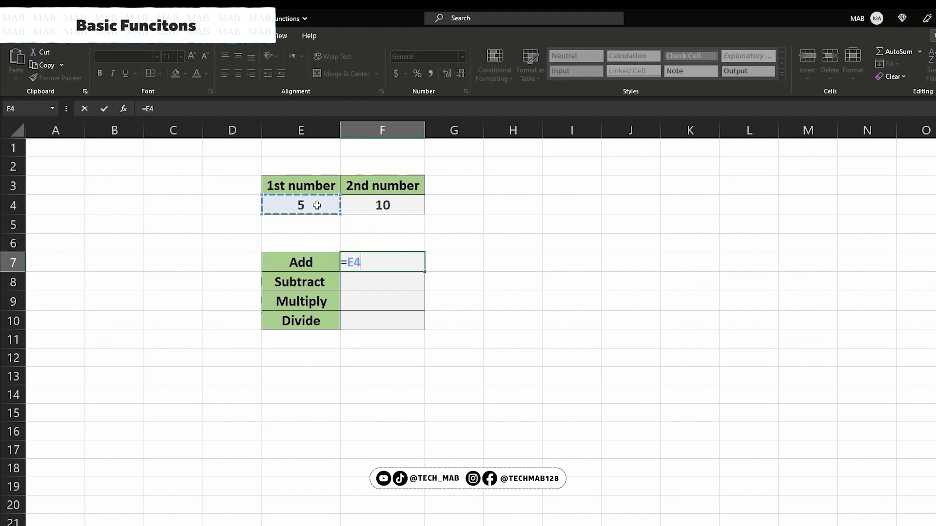
pyautogui.write('+')
pyautogui.click(366, 204)
pyautogui.press('Return')
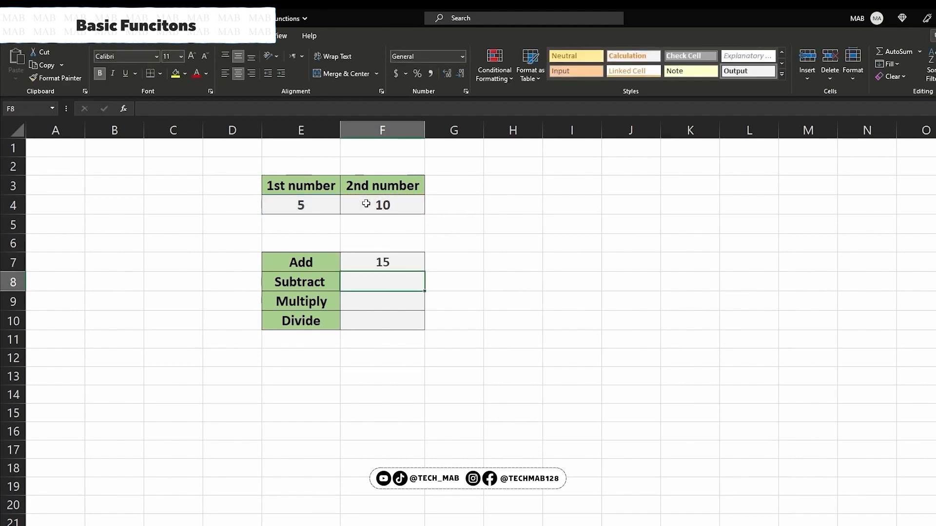
# Set the 1st number in cell E4 to 6 to test the Add formula
pyautogui.click(327, 212)
pyautogui.write('6')
pyautogui.press('Return')
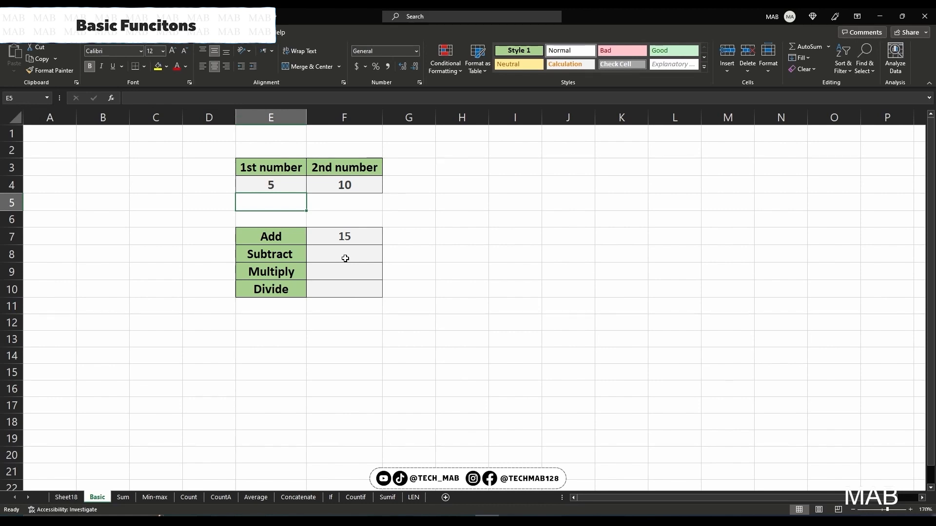
# Enter the formula =F4-E4 in cell F8 to subtract the 1st number from the 2nd
pyautogui.click(337, 258)
pyautogui.write('=')
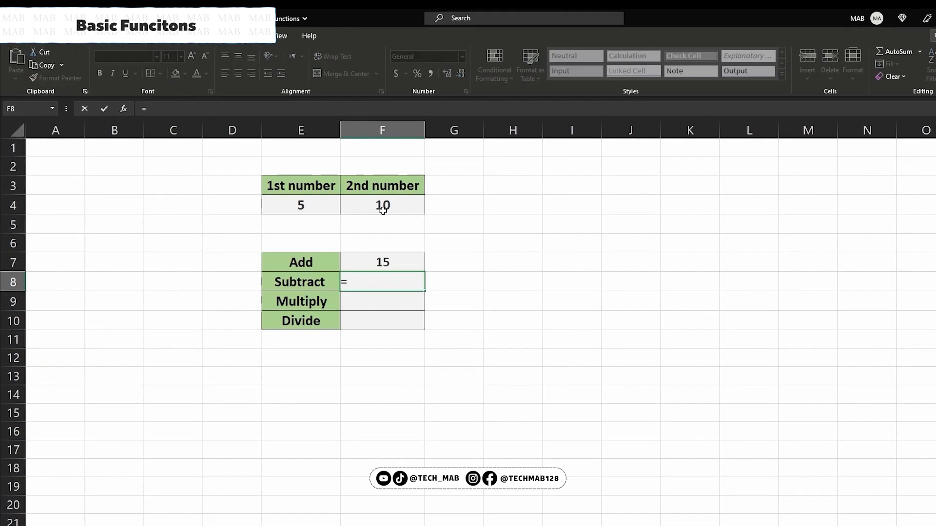
pyautogui.click(382, 209)
pyautogui.write('-')
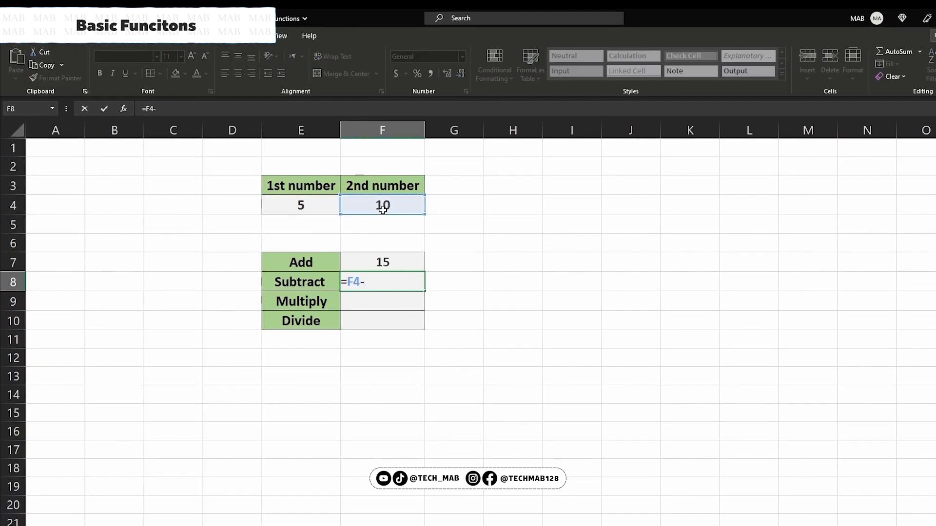
pyautogui.click(307, 210)
pyautogui.press('Return')
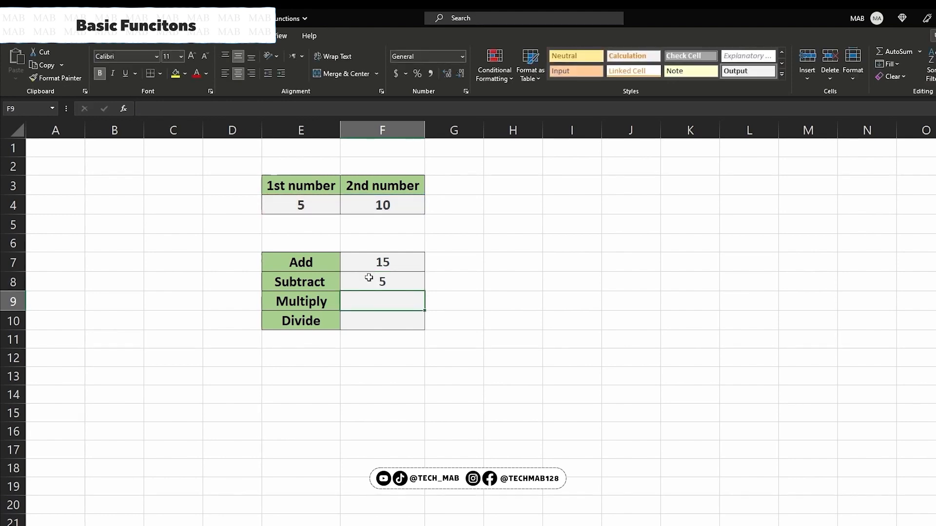
# Enter the formula =F4*E4 in cell F9 to multiply the two numbers
pyautogui.write('=')
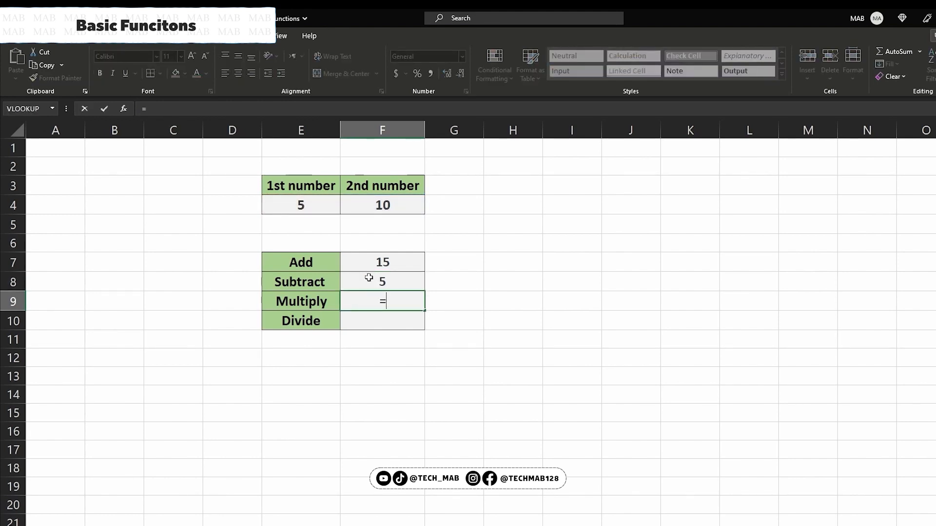
pyautogui.click(380, 208)
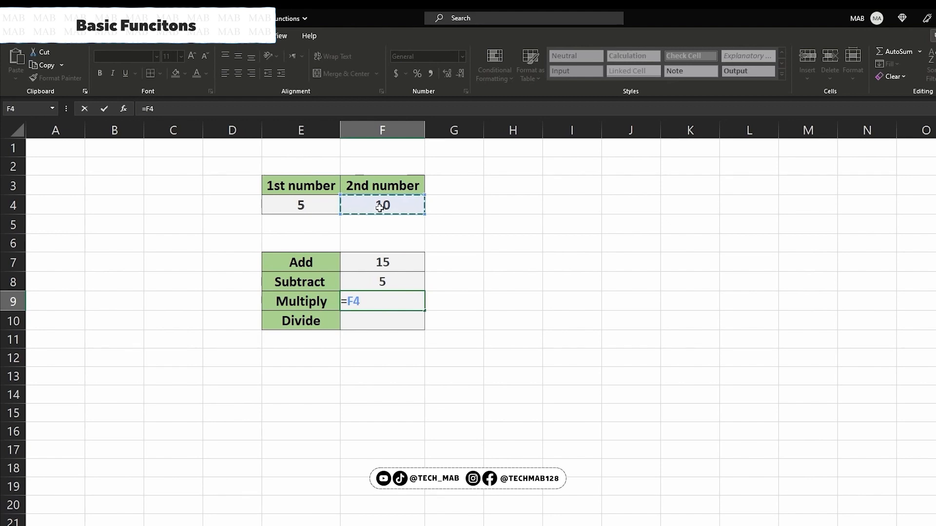
pyautogui.write('*')
pyautogui.click(316, 202)
pyautogui.press('Return')
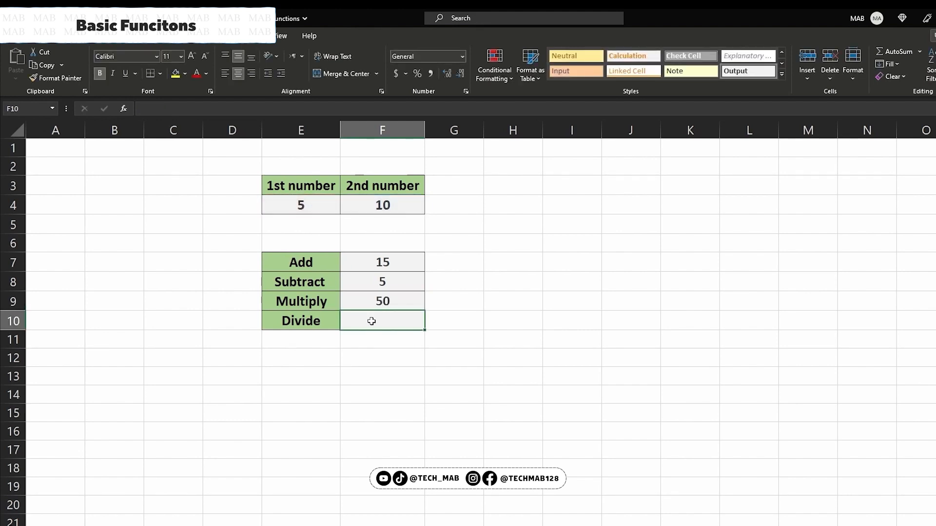
# Enter the formula =F4/E4 in cell F10 to divide the 2nd number by the 1st
pyautogui.write('=')
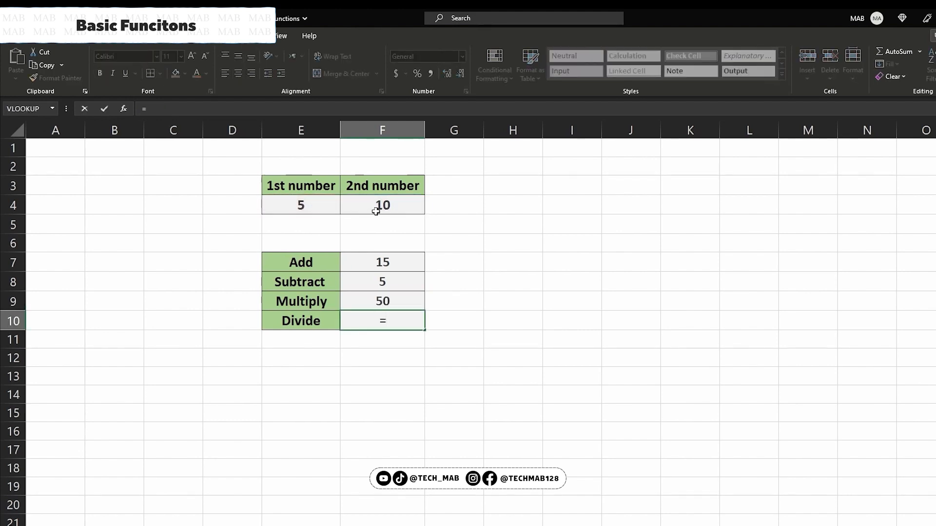
pyautogui.click(378, 208)
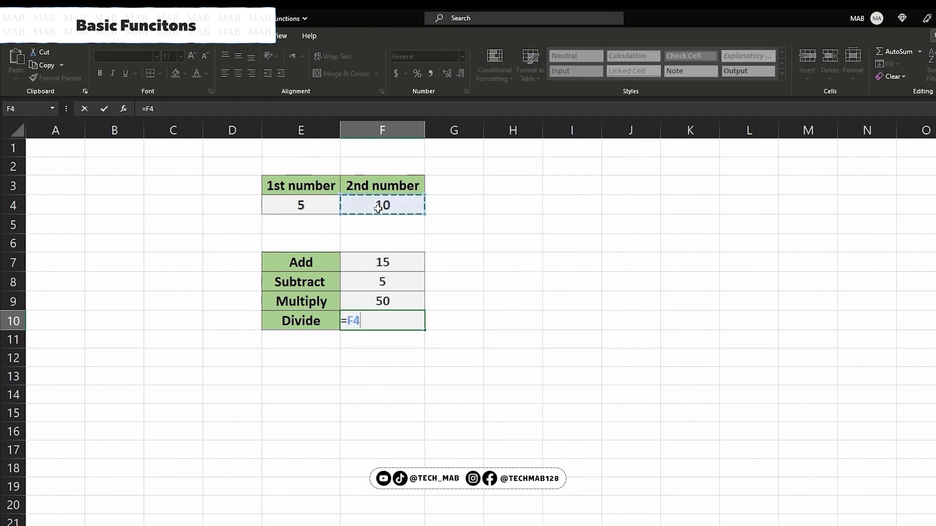
pyautogui.write('/')
pyautogui.click(298, 208)
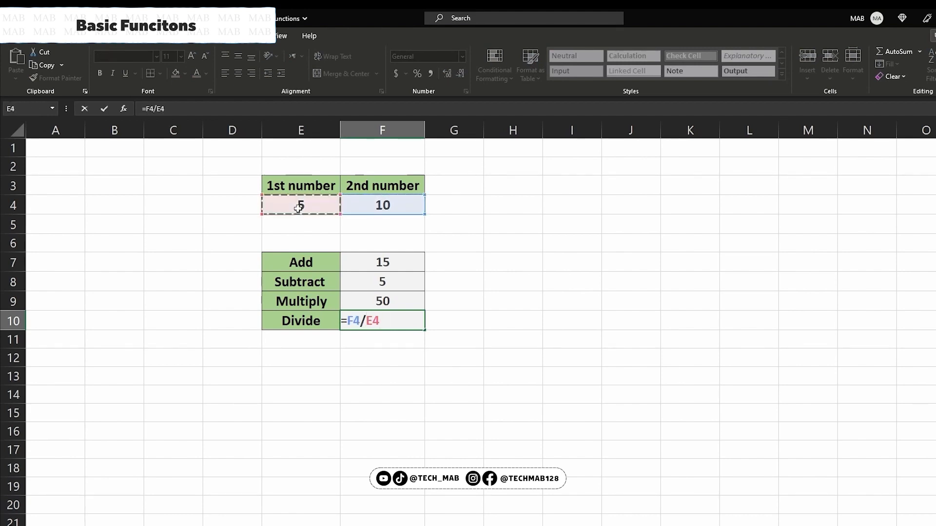
pyautogui.press('Return')
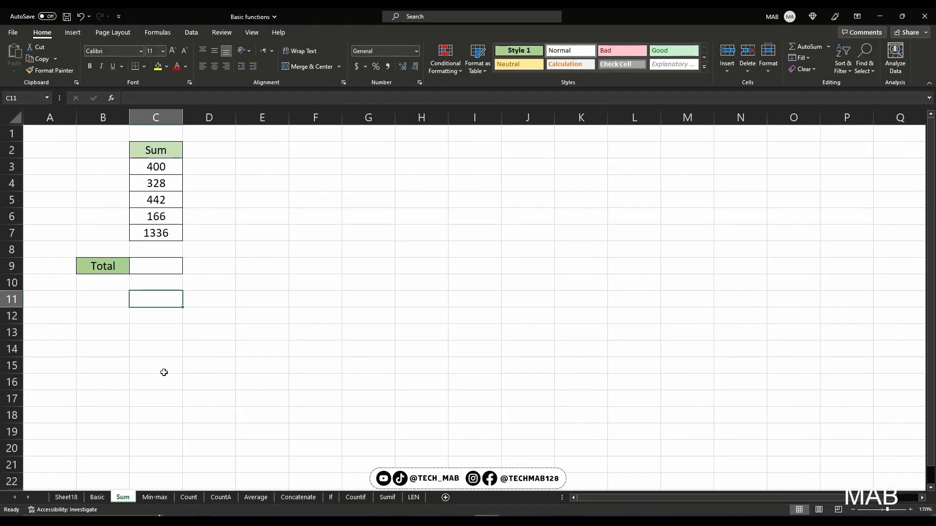
# Total the Sum column in cell C9 of the Sum sheet with the formula =SUM(C3:C7)
pyautogui.click(168, 270)
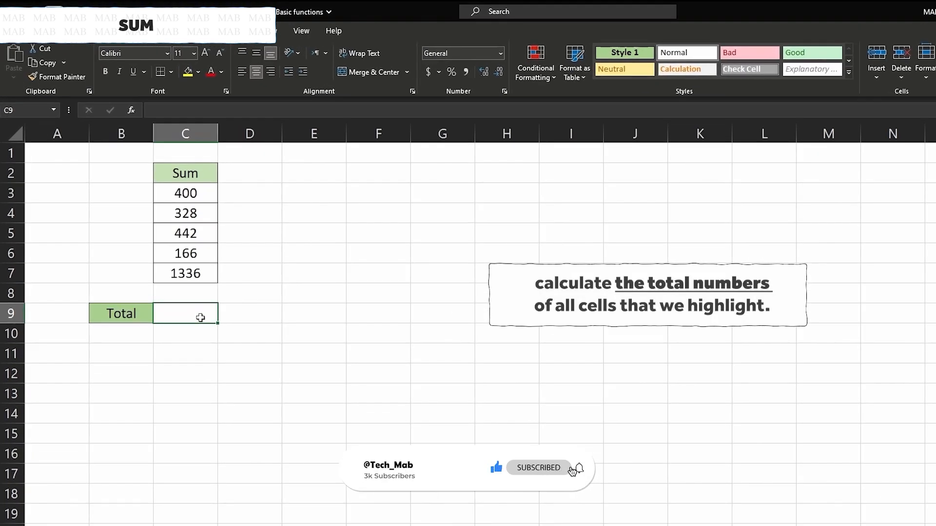
pyautogui.write('=s')
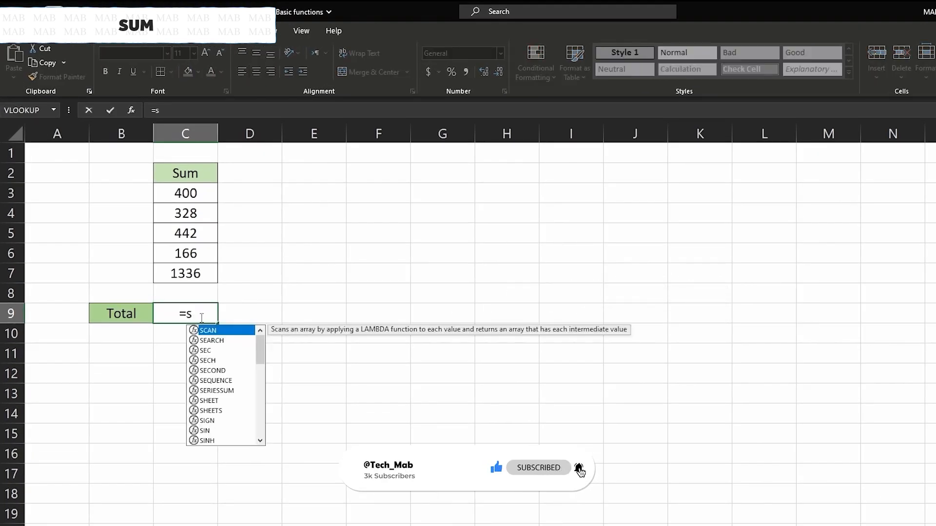
pyautogui.write('um(')
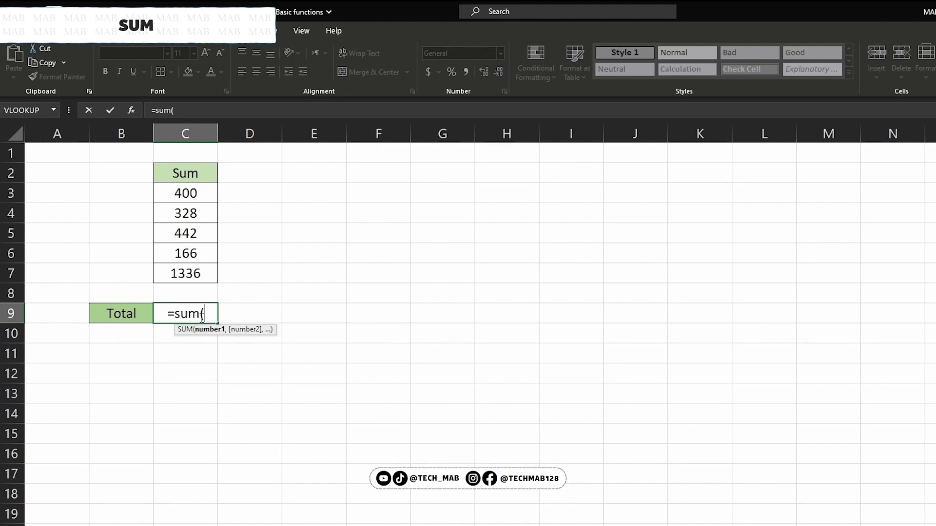
pyautogui.moveTo(204, 273); pyautogui.dragTo(200, 195)
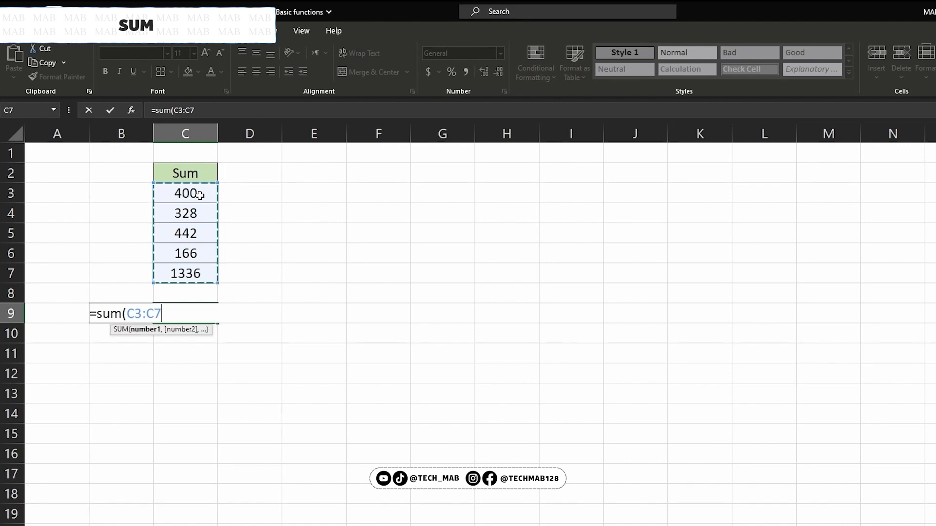
pyautogui.write(')')
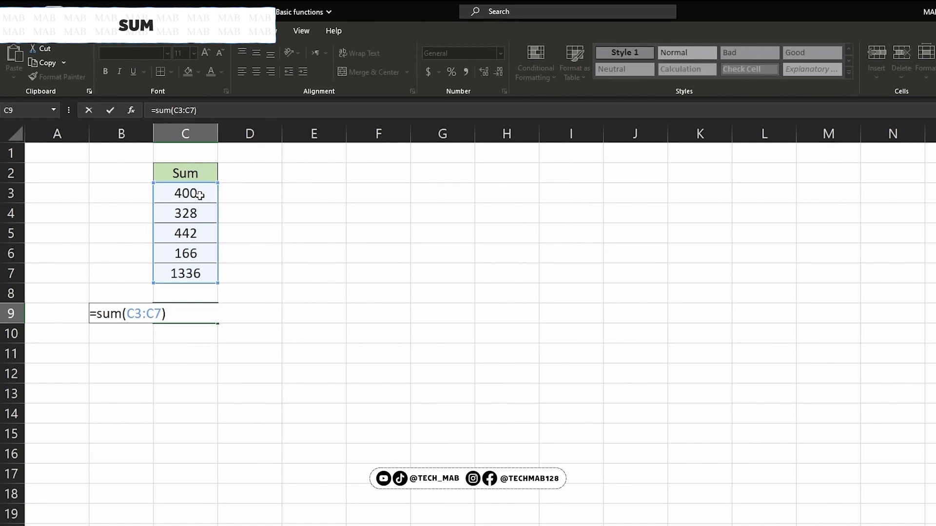
pyautogui.press('Return')
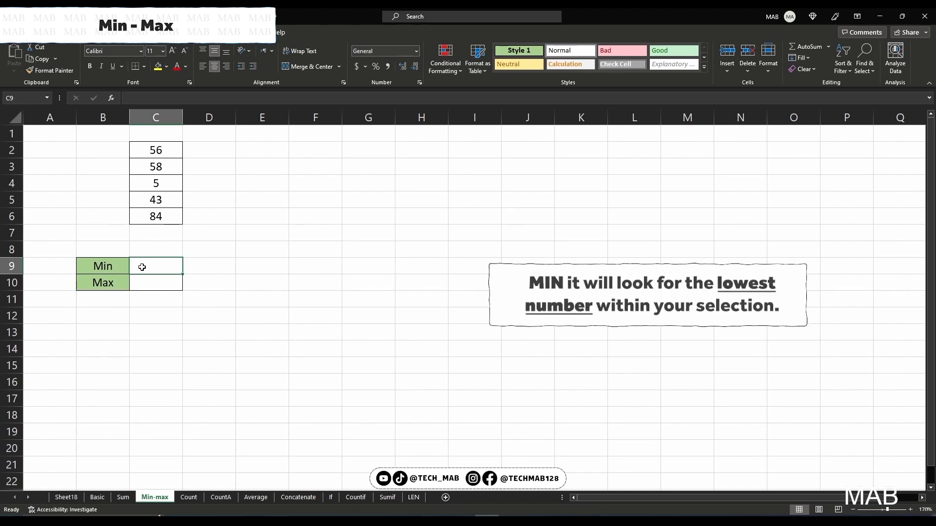
# Find the lowest number in cell C9 of the Min-max sheet with the formula =MIN(C2:C6)
pyautogui.write('=m')
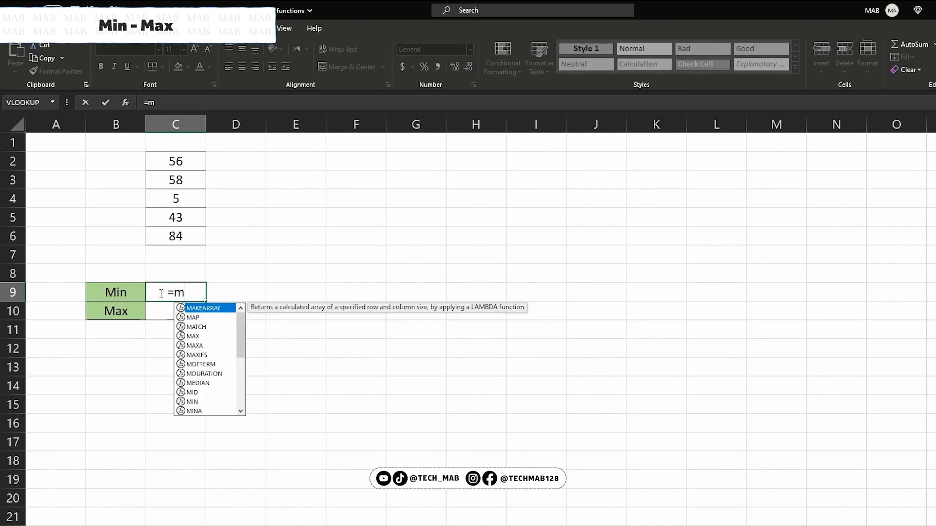
pyautogui.write('in')
pyautogui.press('Tab')
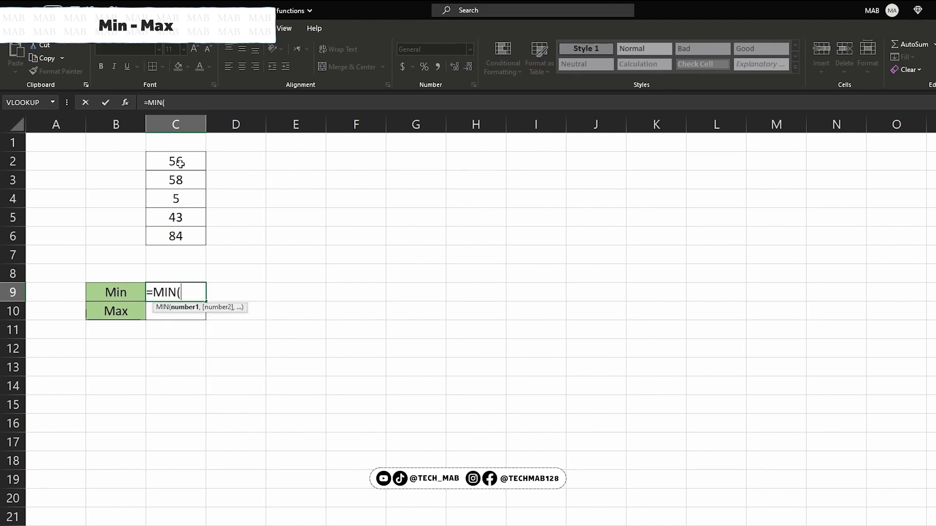
pyautogui.moveTo(180, 164); pyautogui.dragTo(191, 239)
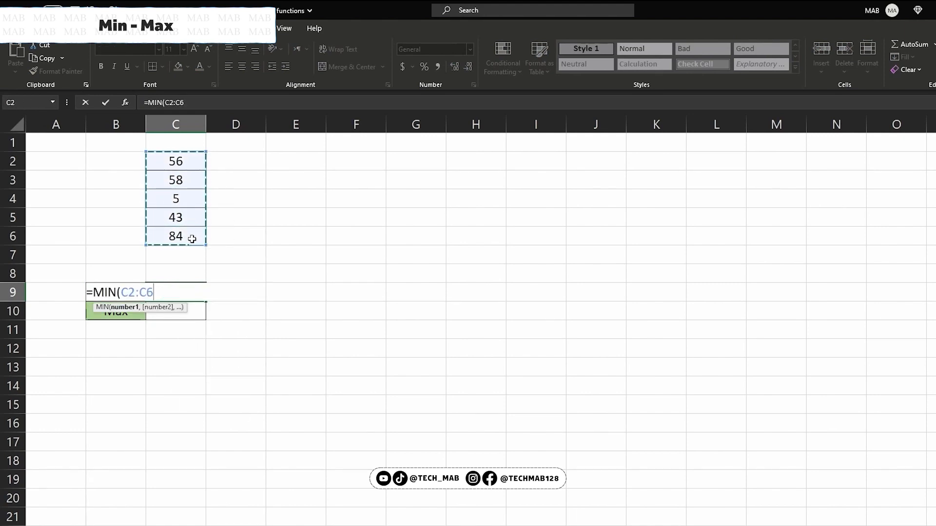
pyautogui.write(')')
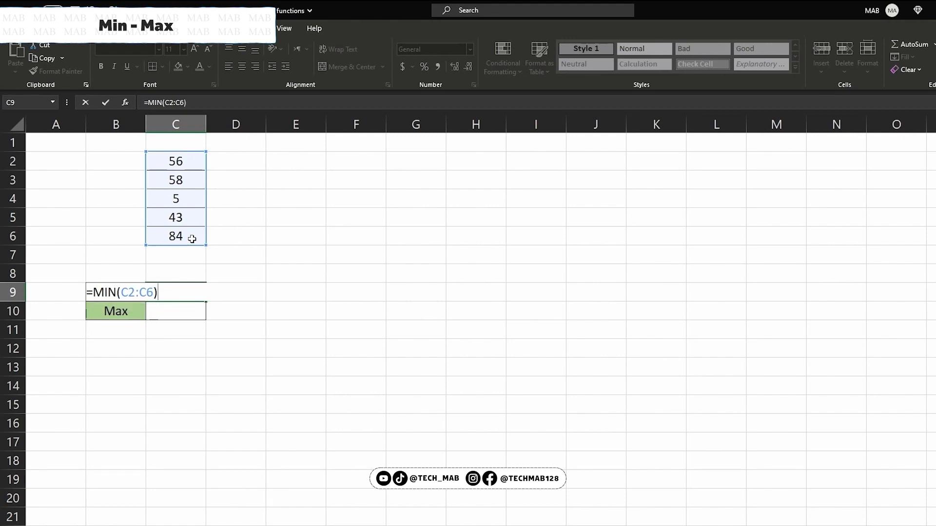
pyautogui.press('Return')
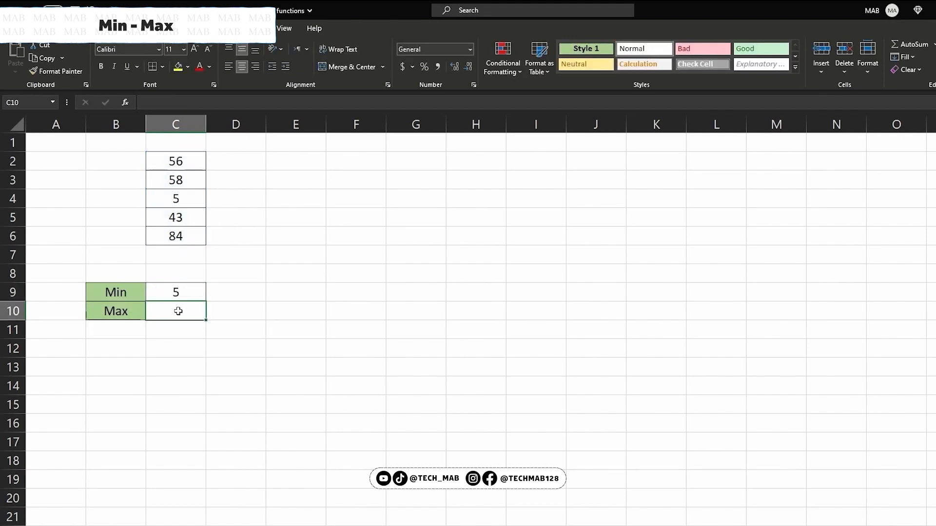
# Find the highest number in cell C10 beside Max with the formula =MAX(C2:C6)
pyautogui.write('=max')
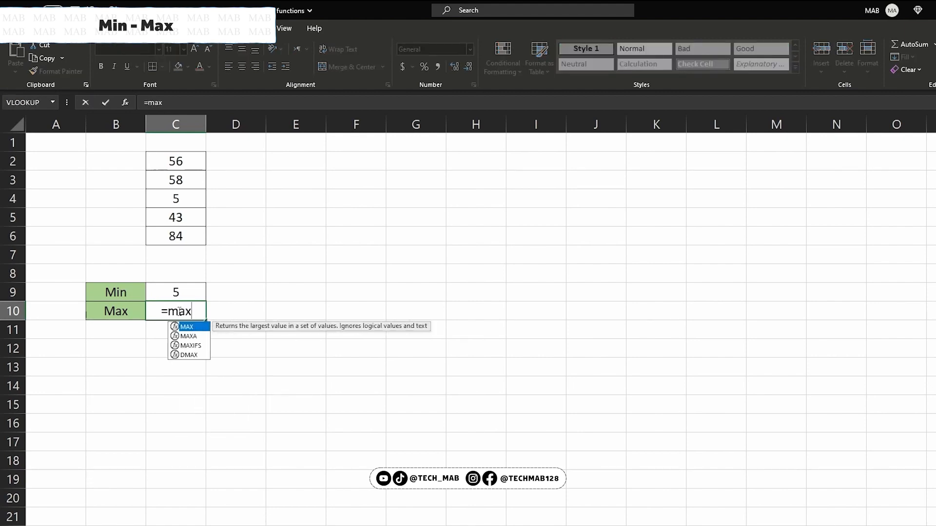
pyautogui.press('Tab')
pyautogui.moveTo(184, 236); pyautogui.dragTo(182, 162)
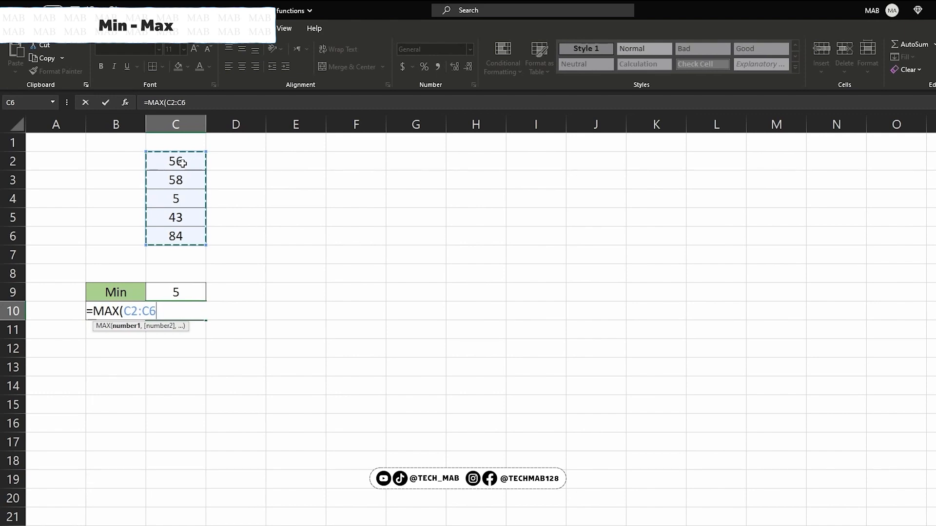
pyautogui.write(')')
pyautogui.press('Return')
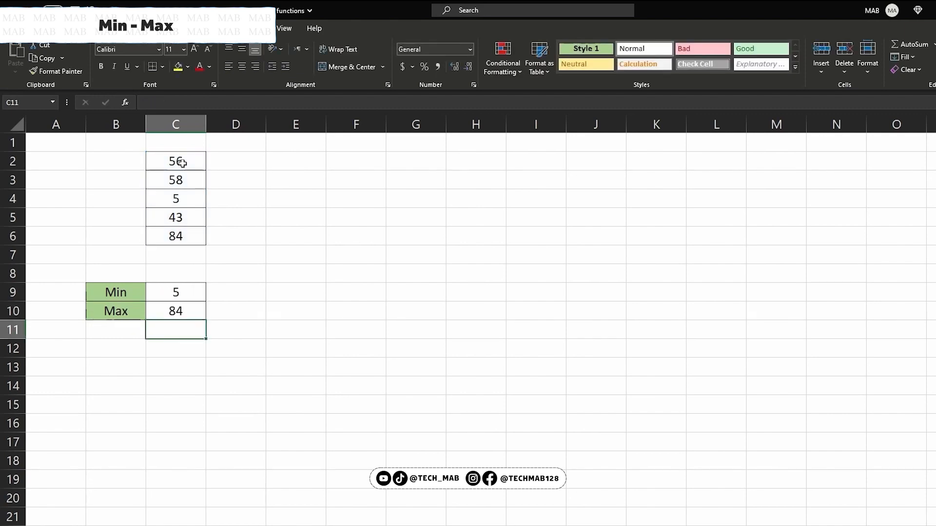
pyautogui.click(181, 239)
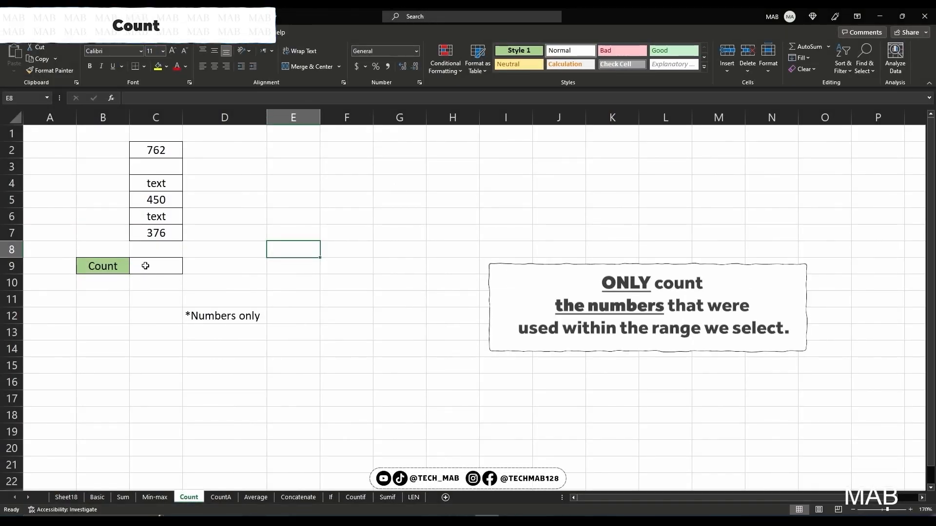
# Count only the numeric entries in cell C9 of the Count sheet with the formula =COUNT(C2:C7), and check the cells it counts
pyautogui.click(145, 266)
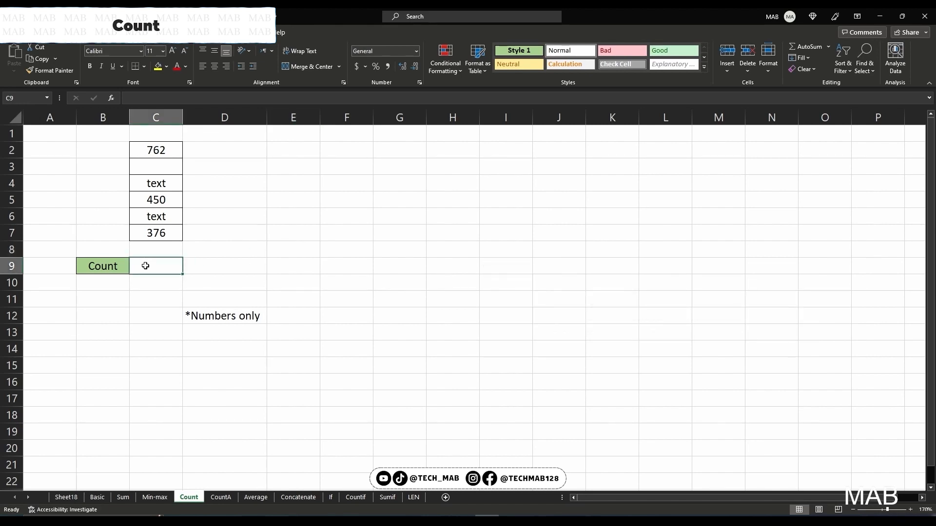
pyautogui.write('=cou')
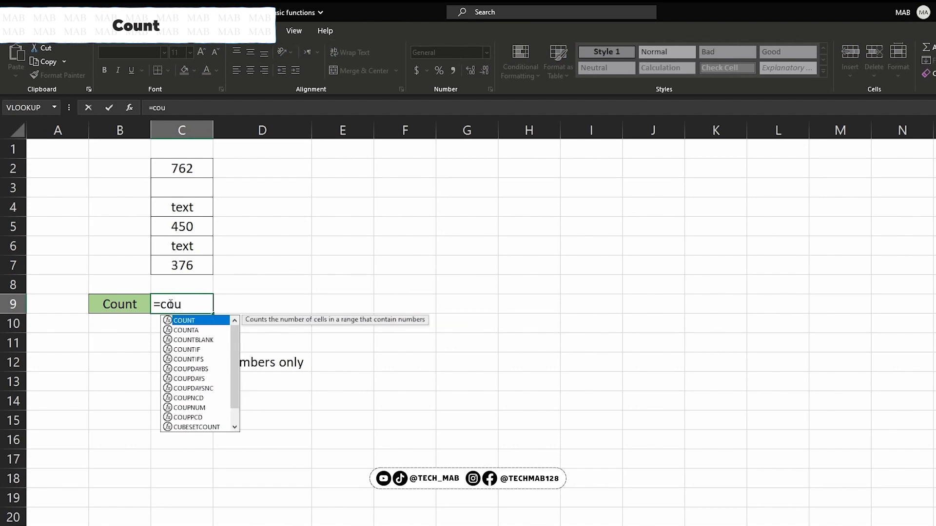
pyautogui.press('Tab')
pyautogui.moveTo(177, 267); pyautogui.dragTo(178, 170)
pyautogui.write(')')
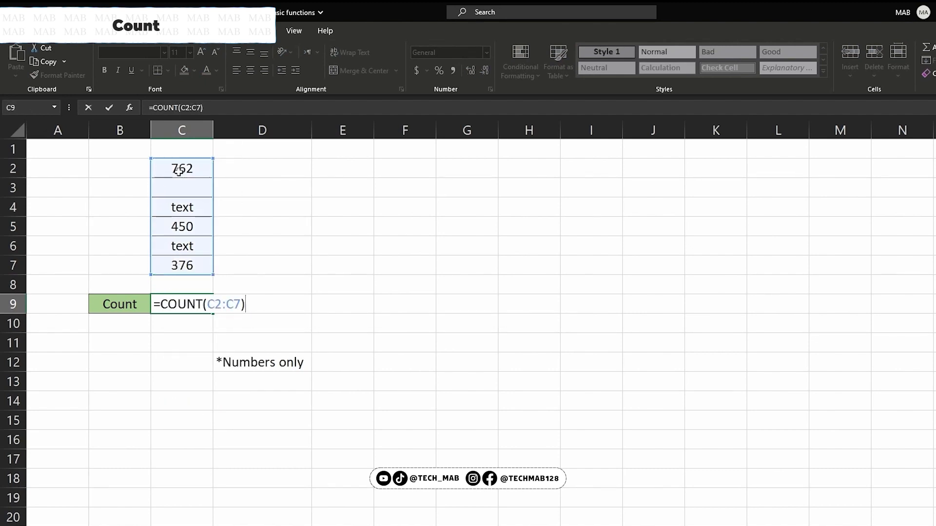
pyautogui.press('Return')
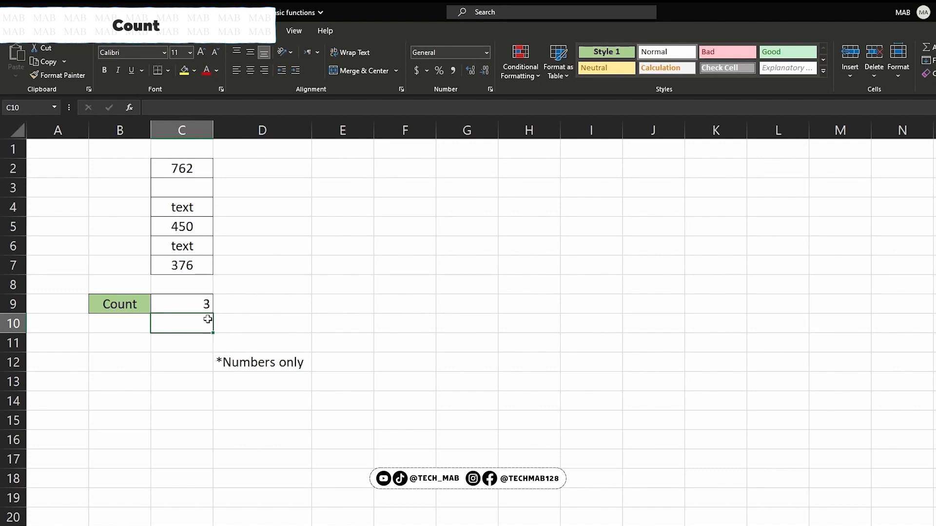
pyautogui.click(193, 168)
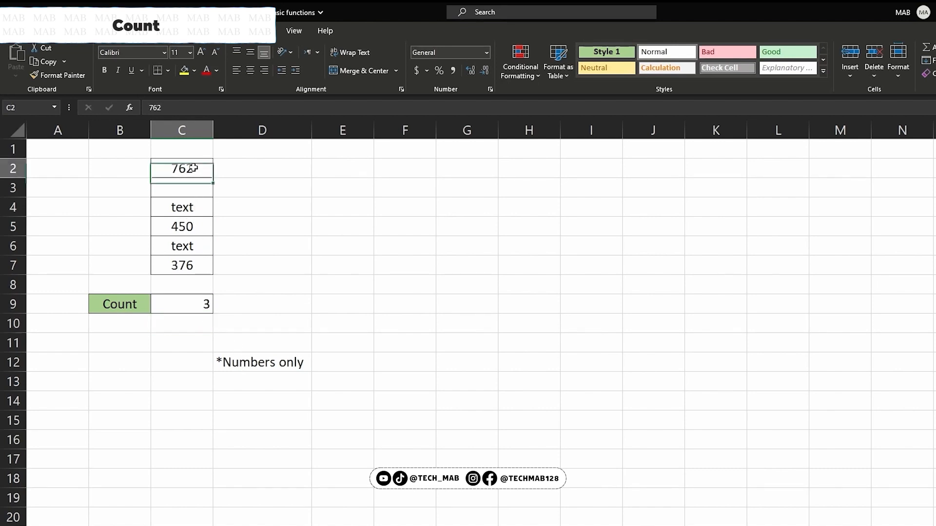
pyautogui.click(202, 226)
pyautogui.click(205, 265)
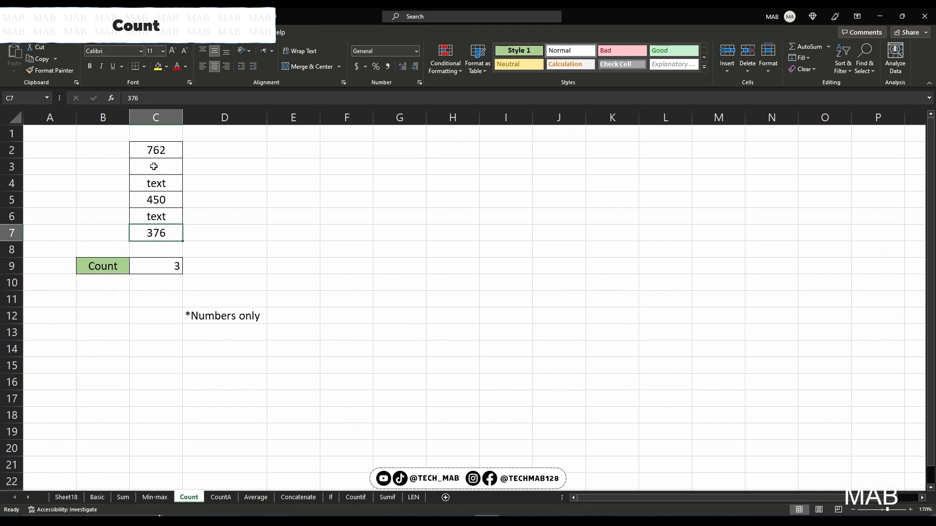
# Count all used cells in cell C9 of the CountA sheet with the formula =COUNTA(C2:C7), and check the cells it counts
pyautogui.click(222, 497)
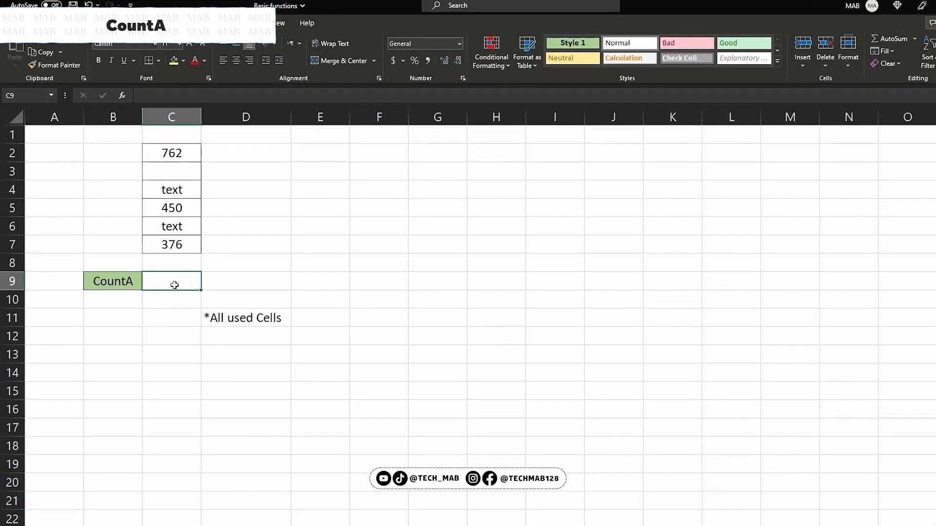
pyautogui.write('=counta')
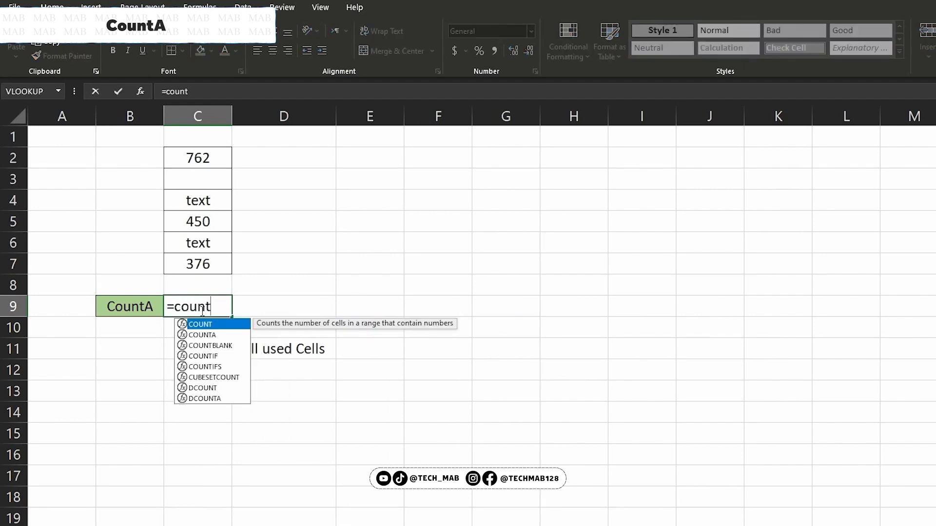
pyautogui.press('Tab')
pyautogui.moveTo(207, 264); pyautogui.dragTo(211, 159)
pyautogui.write(')')
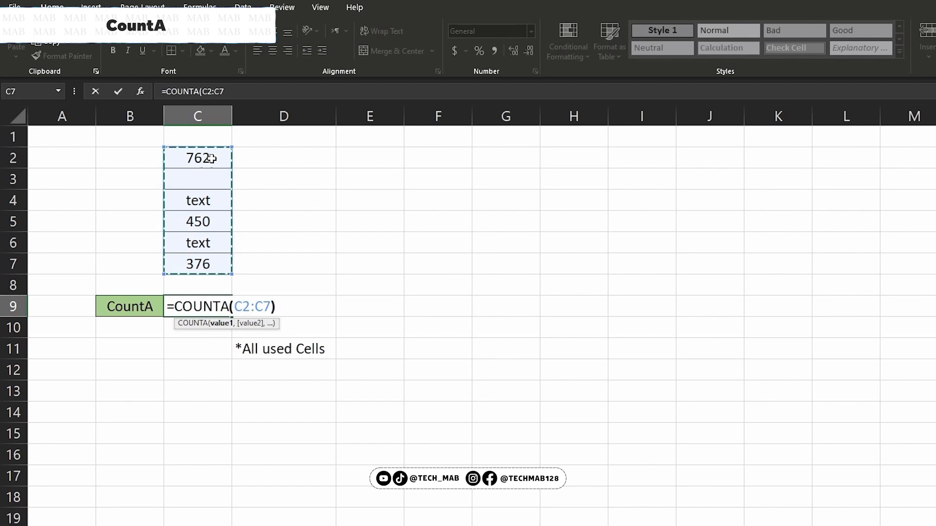
pyautogui.press('Return')
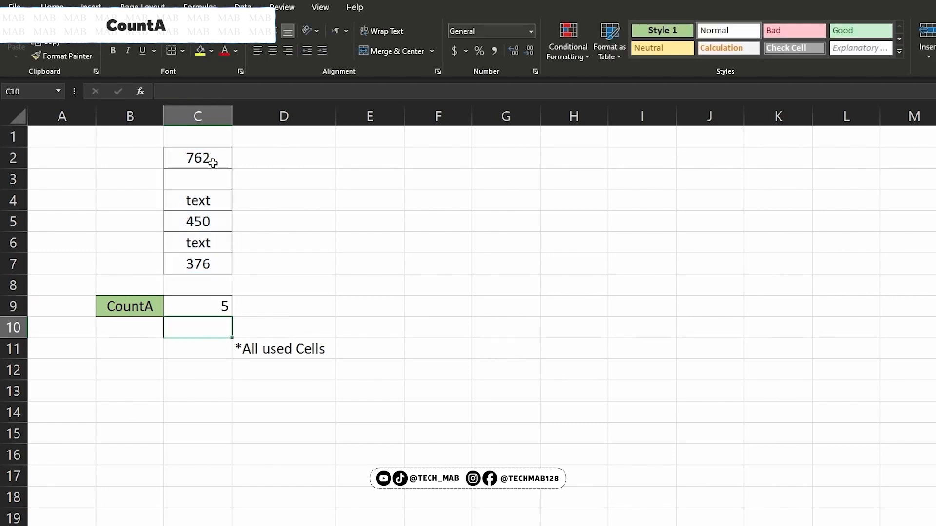
pyautogui.click(224, 308)
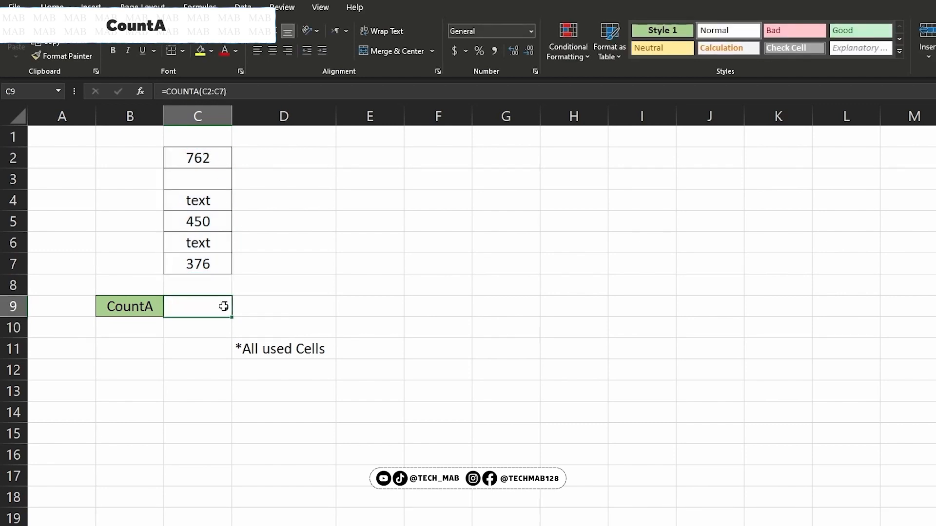
pyautogui.click(212, 243)
pyautogui.click(213, 222)
pyautogui.click(223, 201)
pyautogui.click(221, 158)
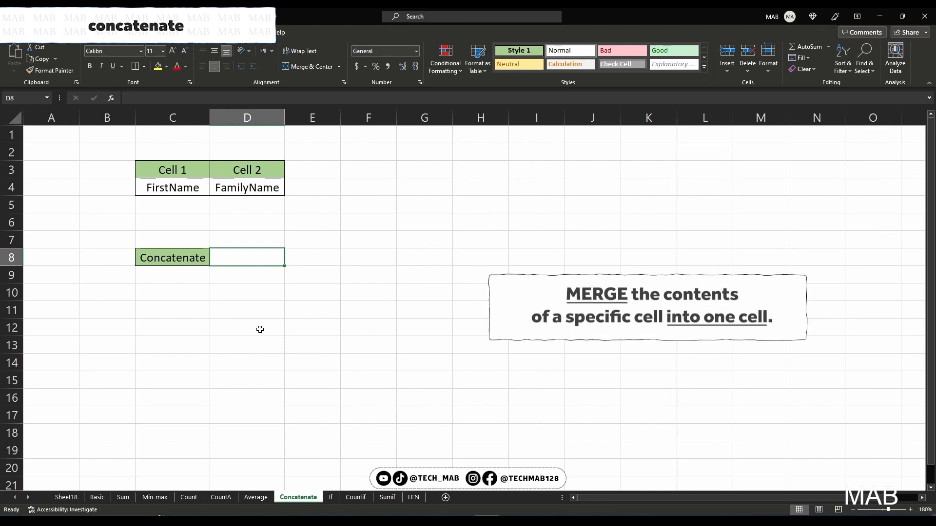
# Merge FirstName and FamilyName in cell D8 of the Concatenate sheet with =CONCAT(C4,D4), and fit column D to its contents
pyautogui.write('=con')
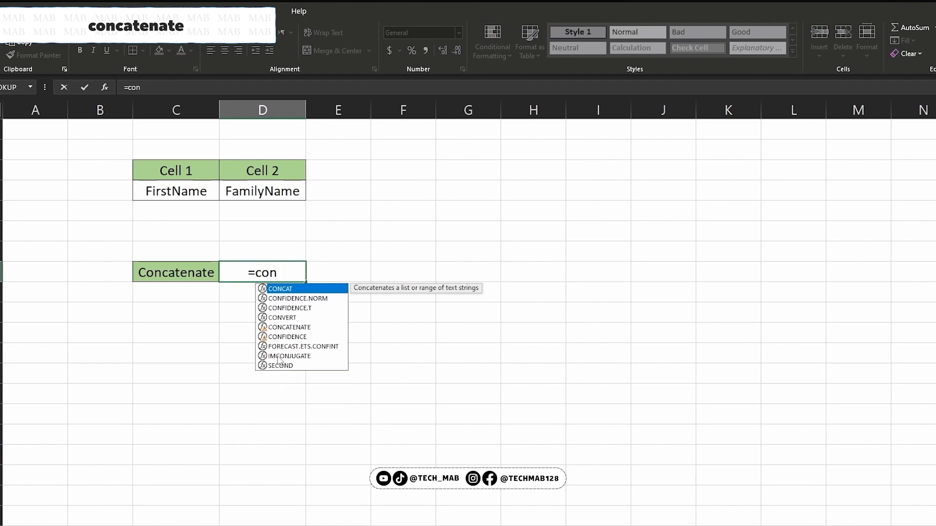
pyautogui.write('ca')
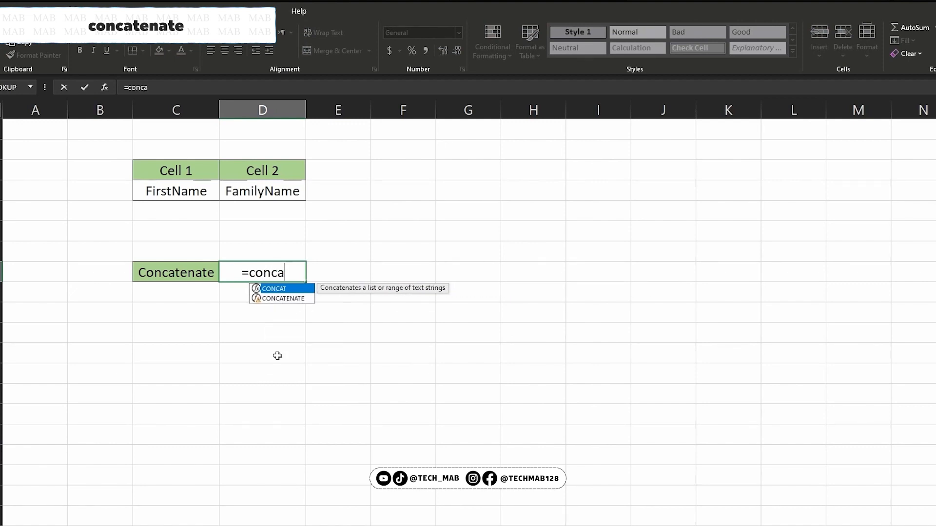
pyautogui.press('Tab')
pyautogui.click(205, 190)
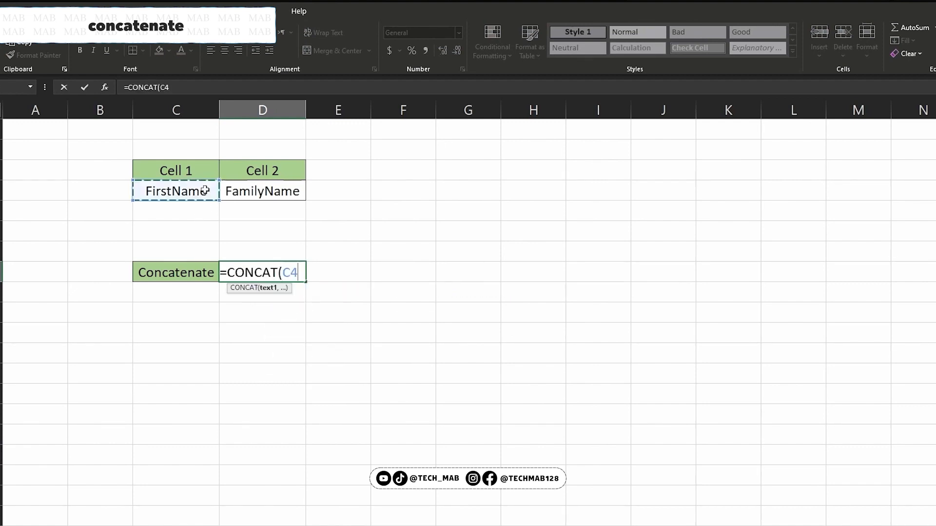
pyautogui.write(',D')
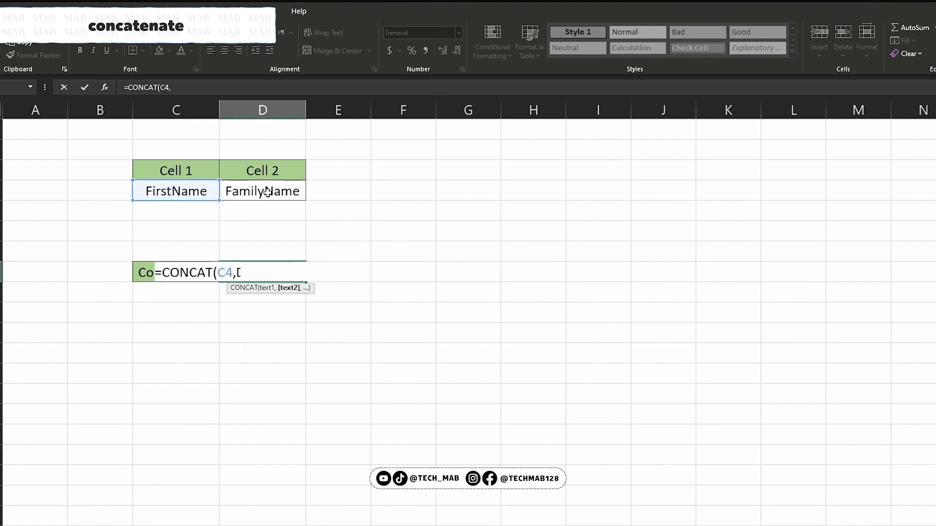
pyautogui.click(267, 191)
pyautogui.write(')')
pyautogui.press('Return')
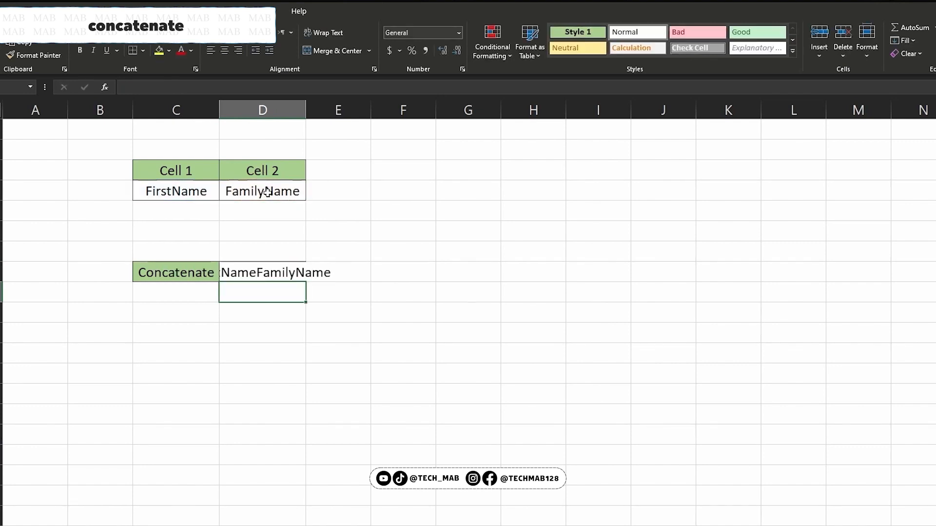
pyautogui.doubleClick(306, 109)
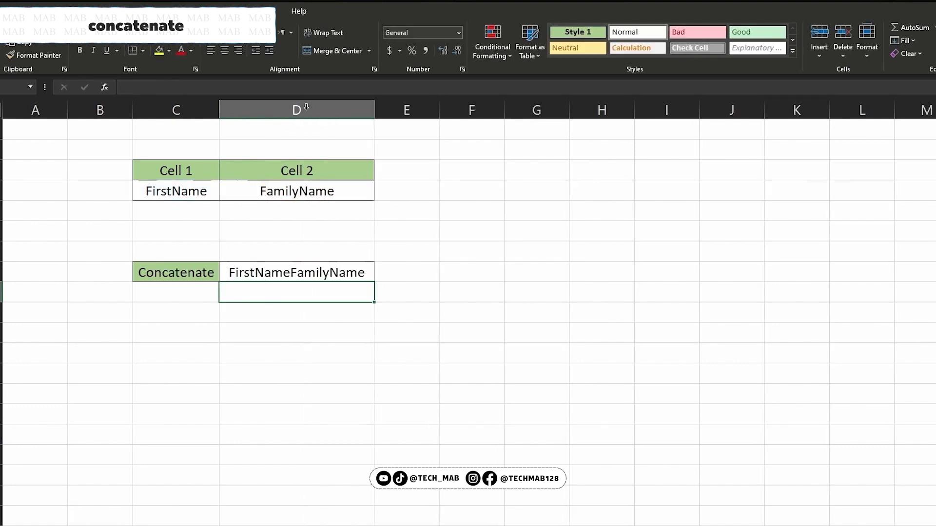
# Add a space between the two names in cell D8 by changing the formula to =CONCAT(C4," ",D4)
pyautogui.click(297, 272)
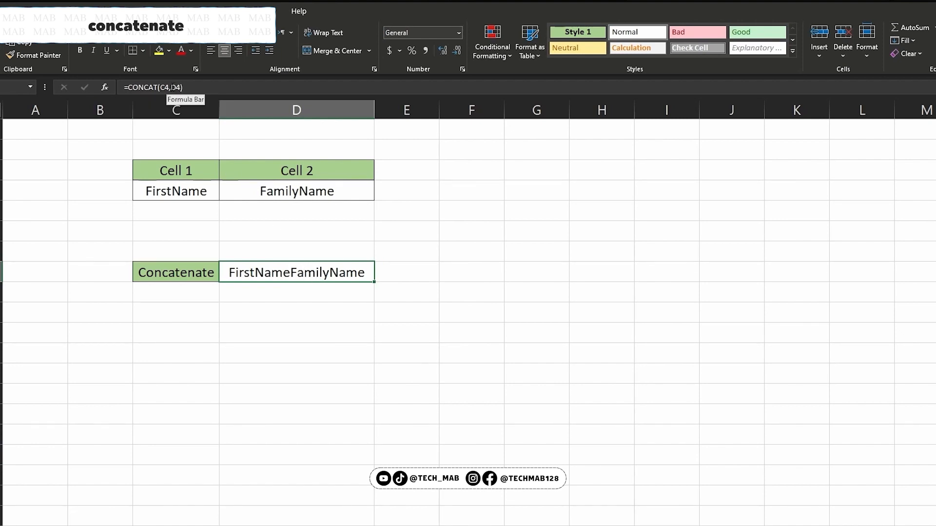
pyautogui.click(171, 88)
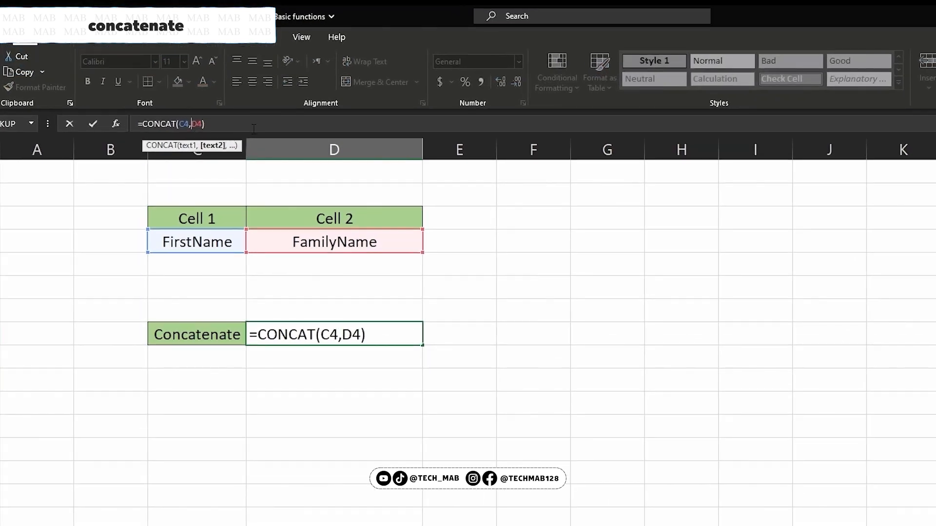
pyautogui.write('"')
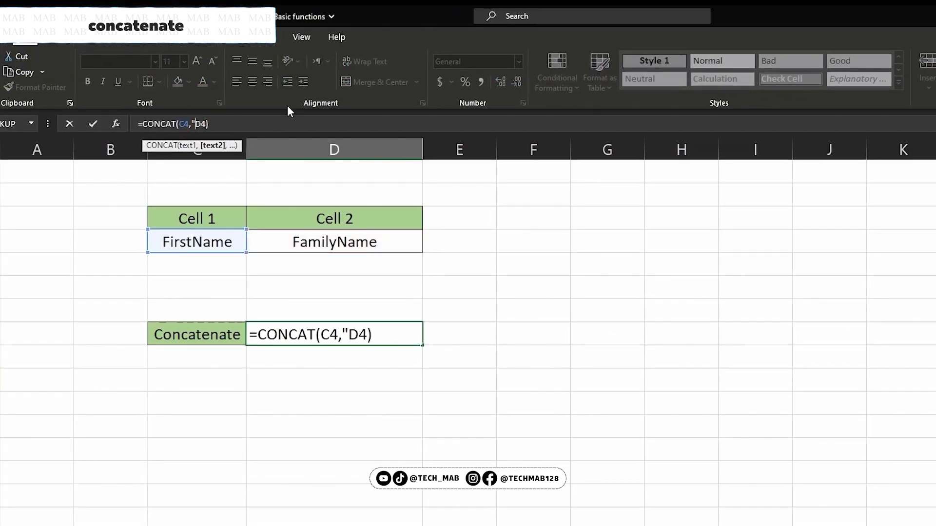
pyautogui.write(' ",')
pyautogui.press('Return')
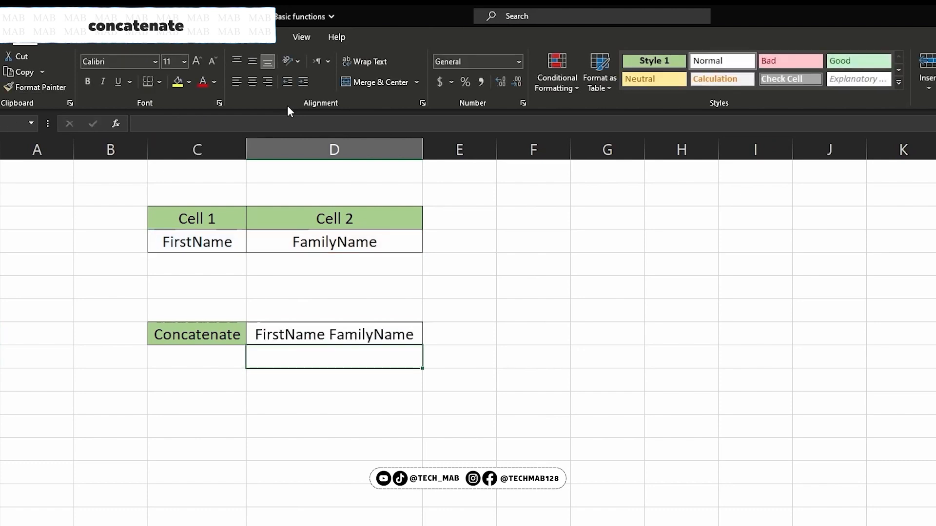
pyautogui.click(337, 341)
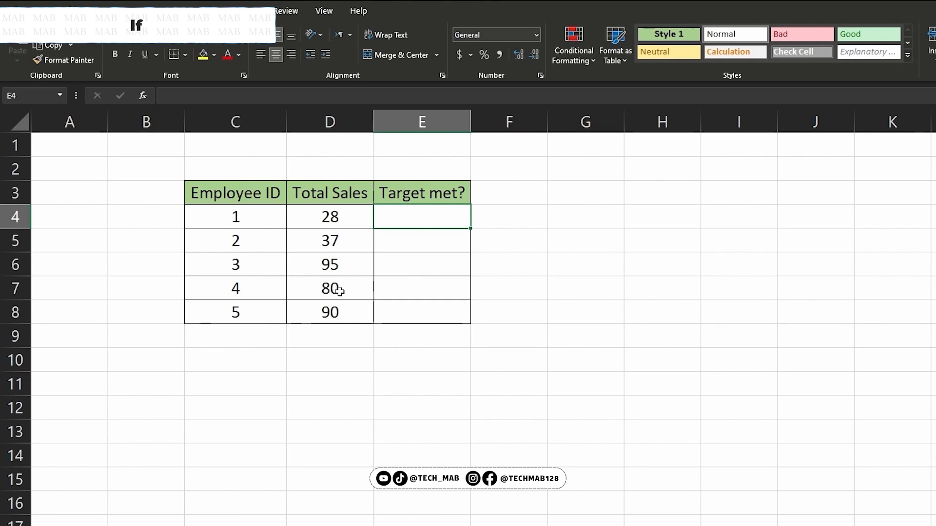
# Enter =IF(D4=>80,"met target","doesn’t meet target") in cell E4 of the If sheet, accepting the suggested correction of the operator to >=
pyautogui.write('=')
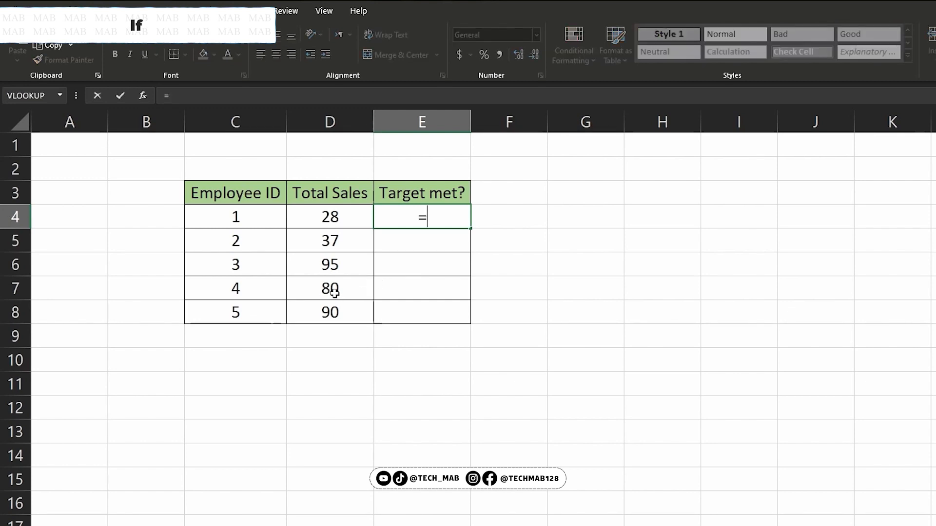
pyautogui.write('IF(')
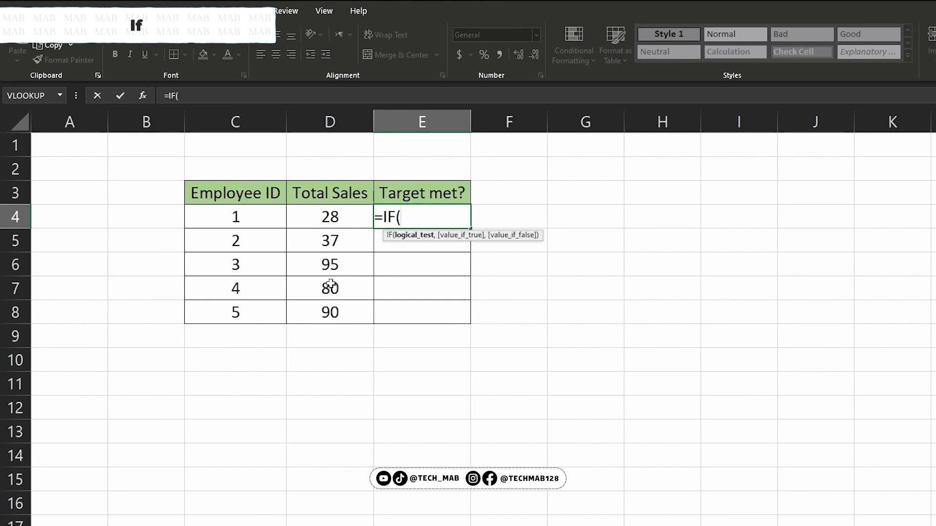
pyautogui.click(335, 217)
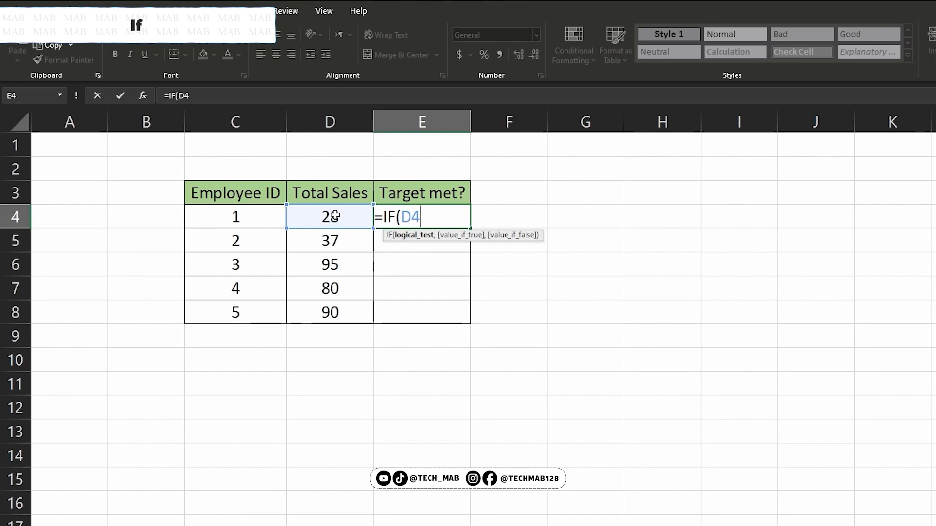
pyautogui.write('=>80')
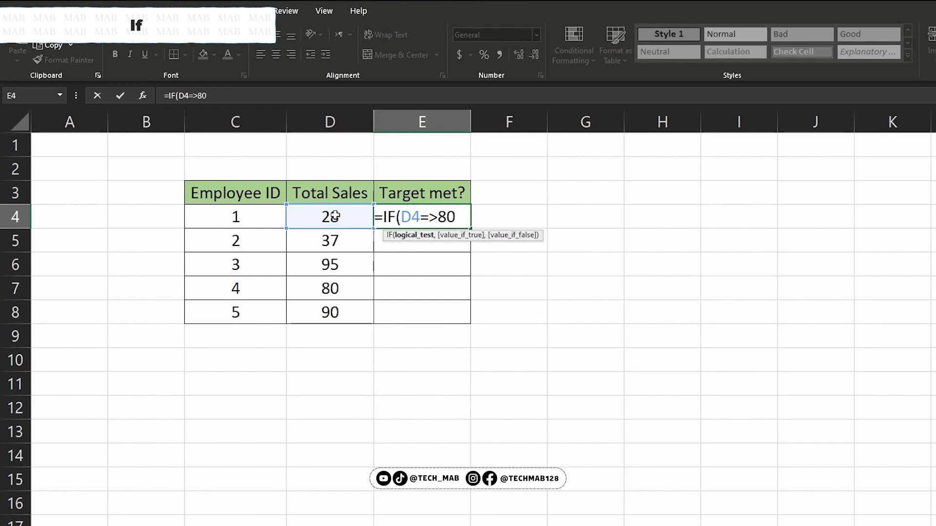
pyautogui.write(',')
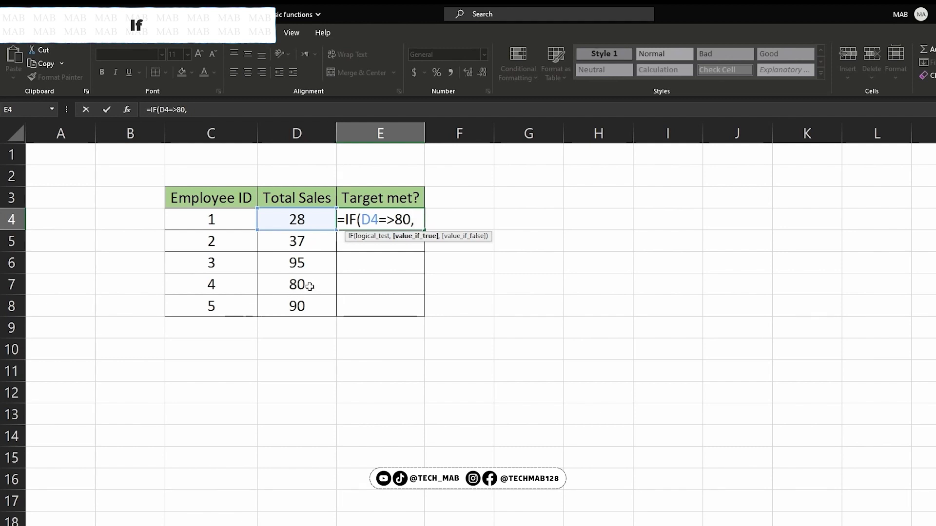
pyautogui.write('"')
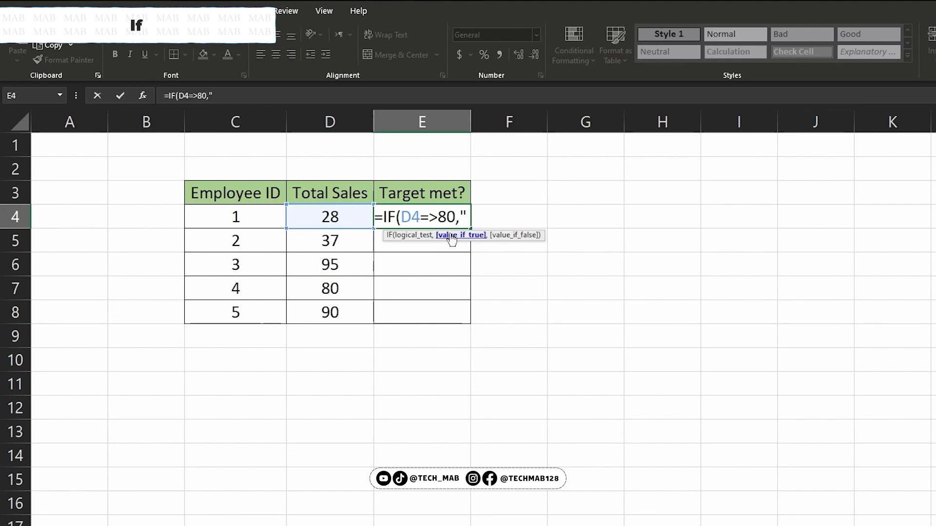
pyautogui.write('met targ')
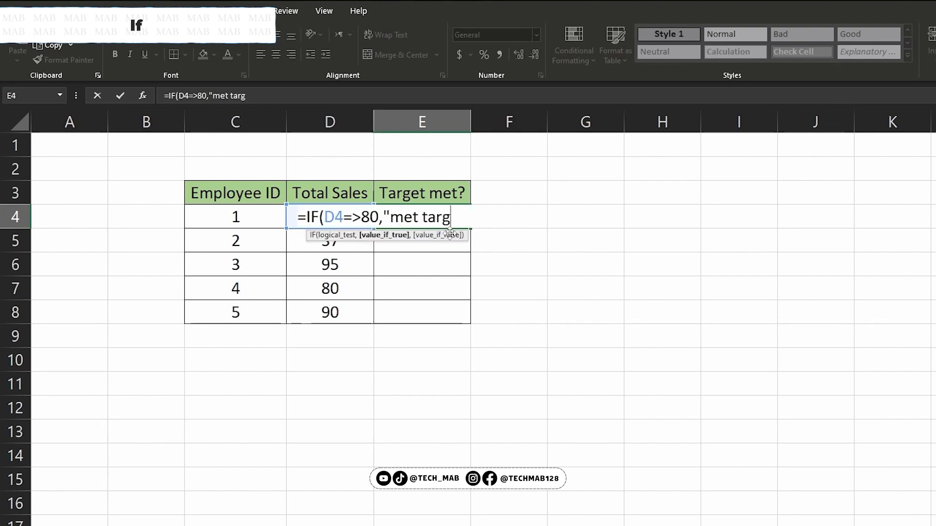
pyautogui.write('et"')
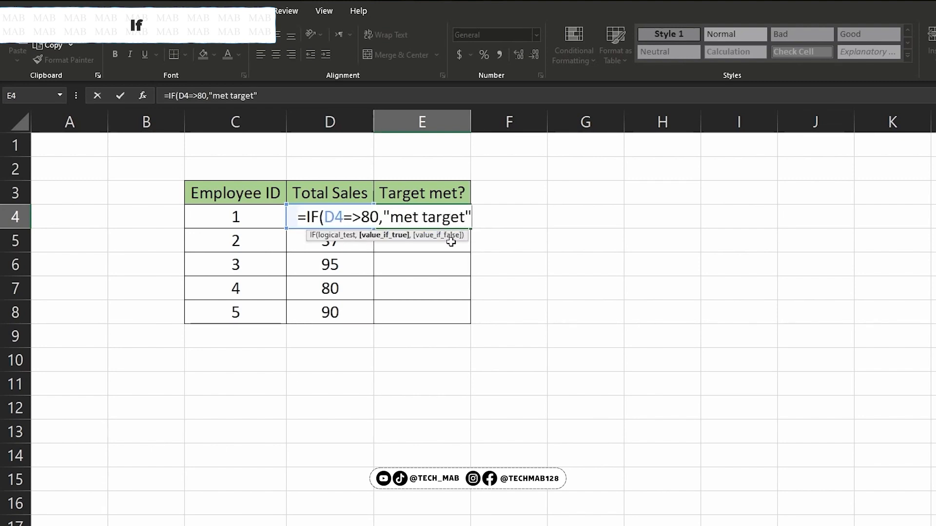
pyautogui.write(',')
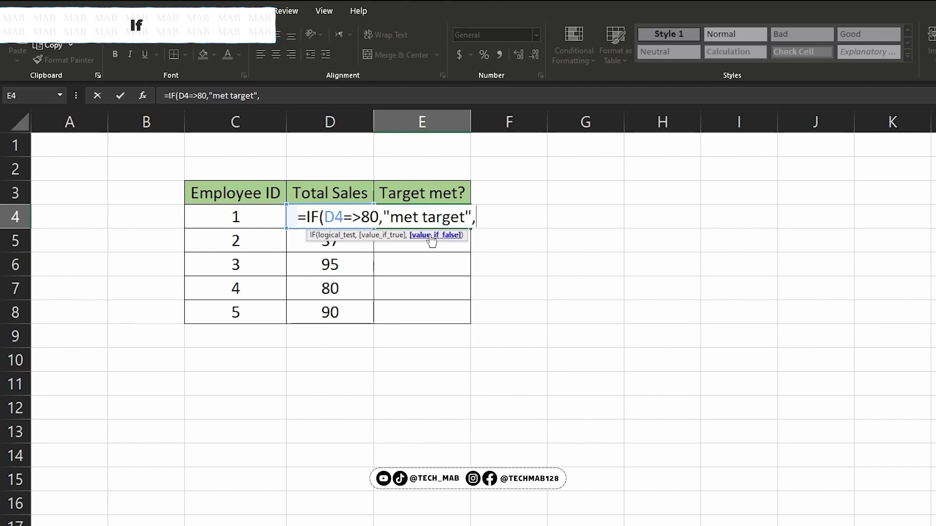
pyautogui.write('"doesnt')
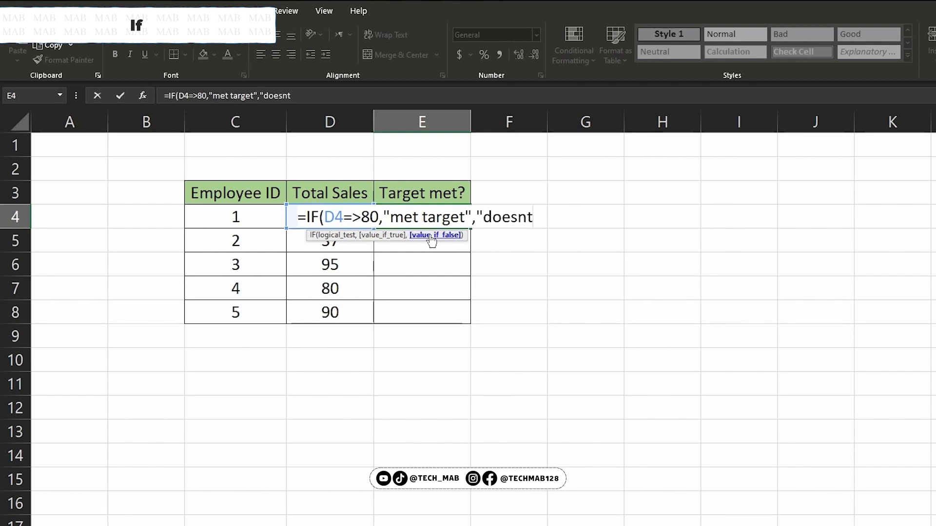
pyautogui.press('BackSpace')
pyautogui.write('’t meet target"')
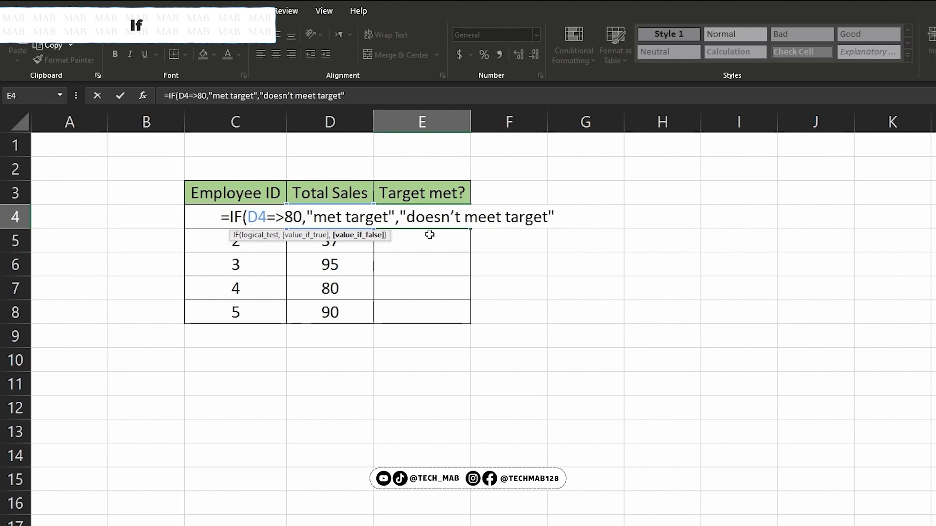
pyautogui.write(')')
pyautogui.press('Return')
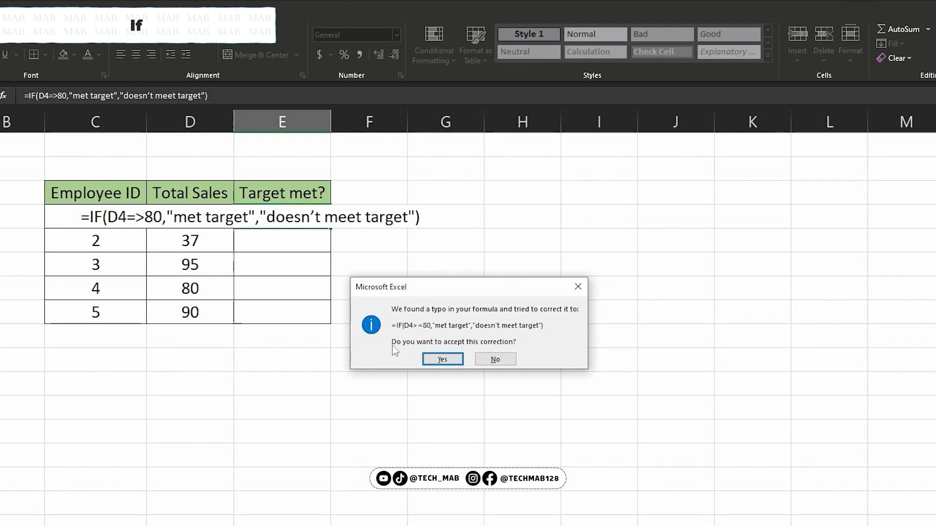
pyautogui.click(442, 359)
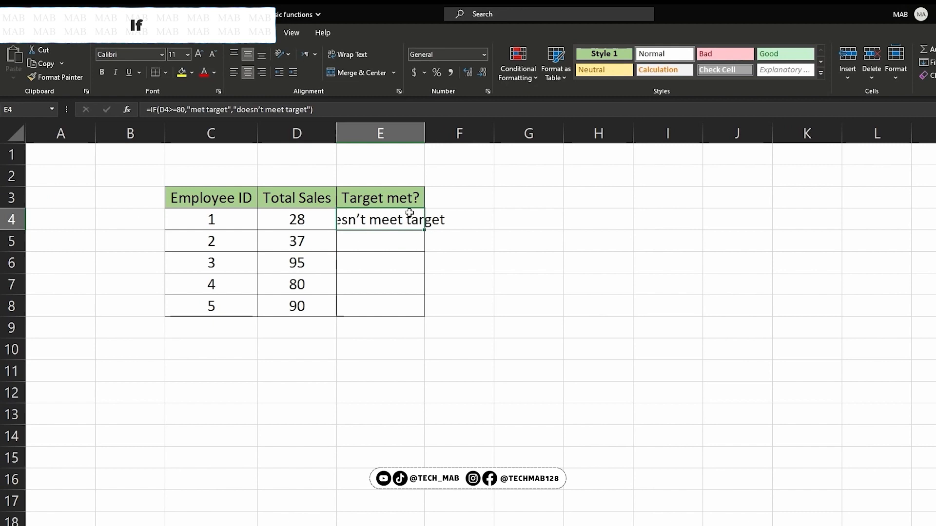
# Fit column E to its contents and copy the IF formula from E4 down to E8 for the remaining employees
pyautogui.doubleClick(425, 133)
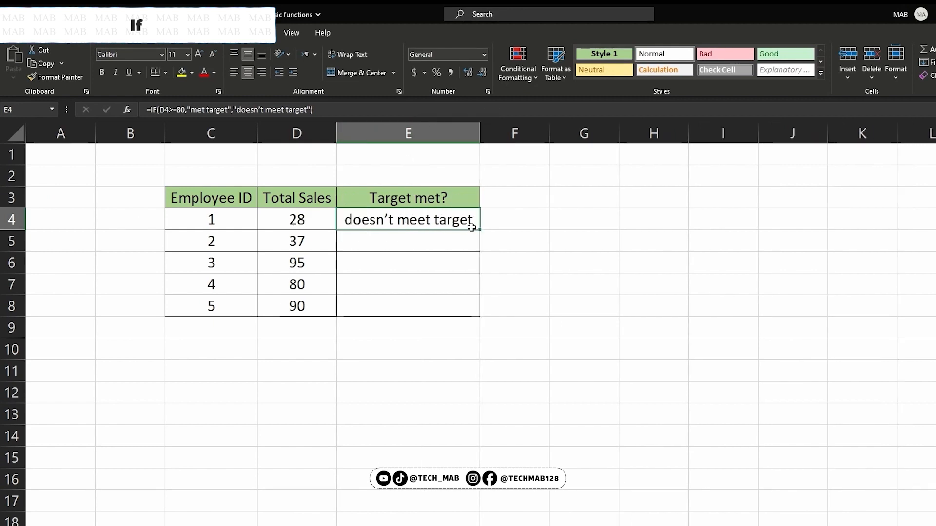
pyautogui.moveTo(481, 231); pyautogui.dragTo(487, 312)
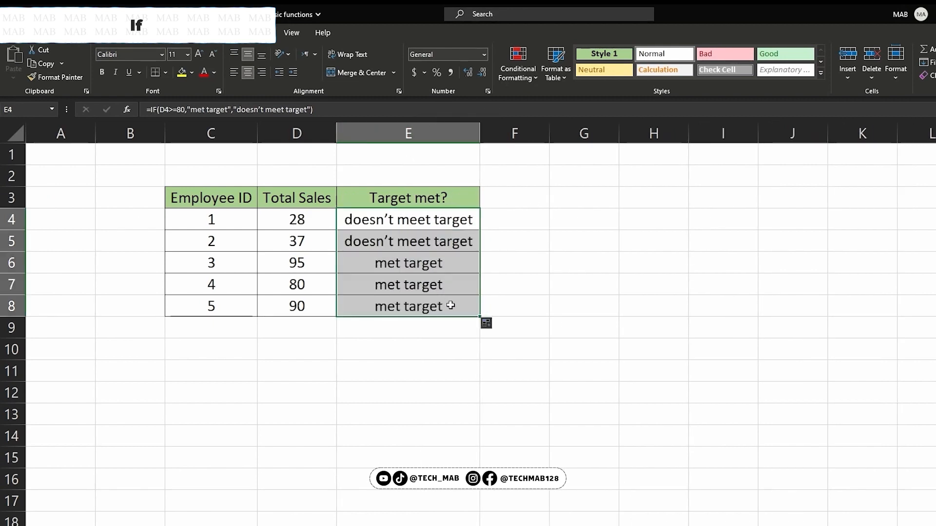
pyautogui.click(319, 242)
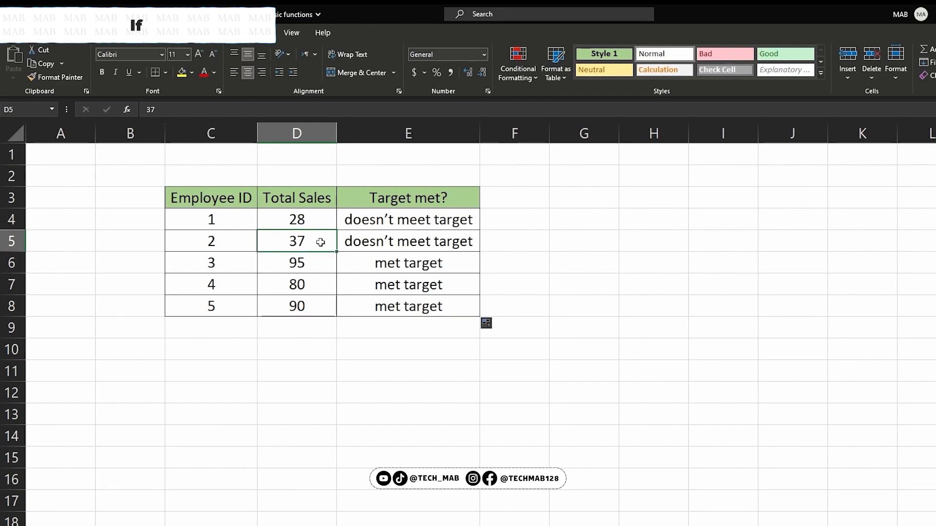
pyautogui.moveTo(311, 265); pyautogui.dragTo(316, 300)
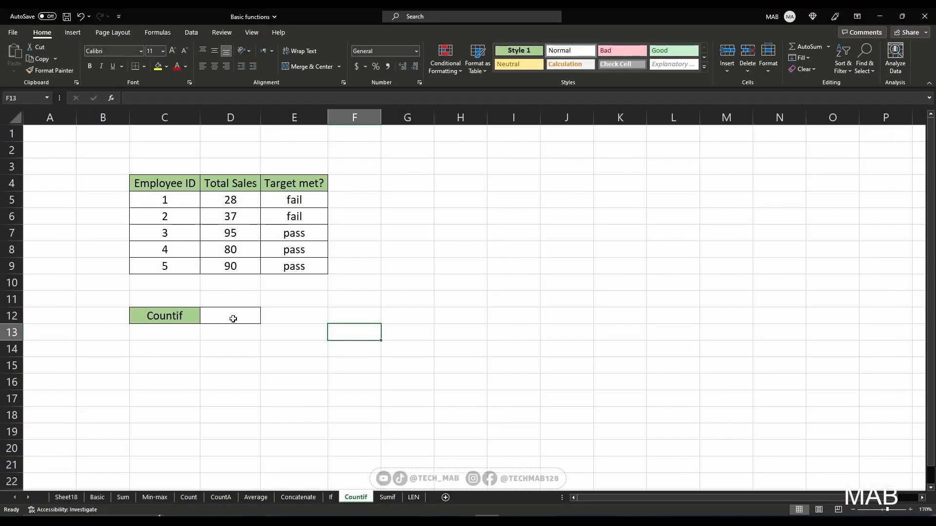
# Count the employees marked "pass" in cell D12 of the Countif sheet with the formula =COUNTIF(E5:E9,"pass")
pyautogui.click(233, 319)
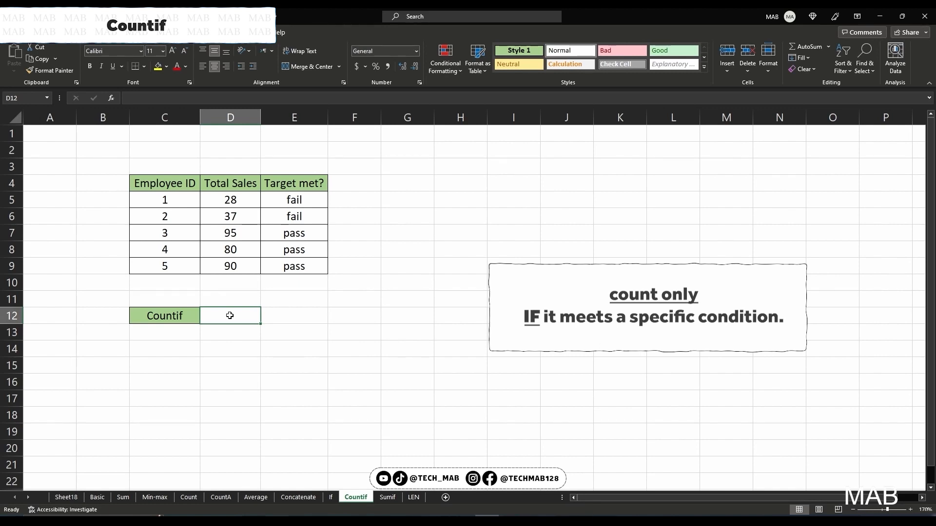
pyautogui.write('=')
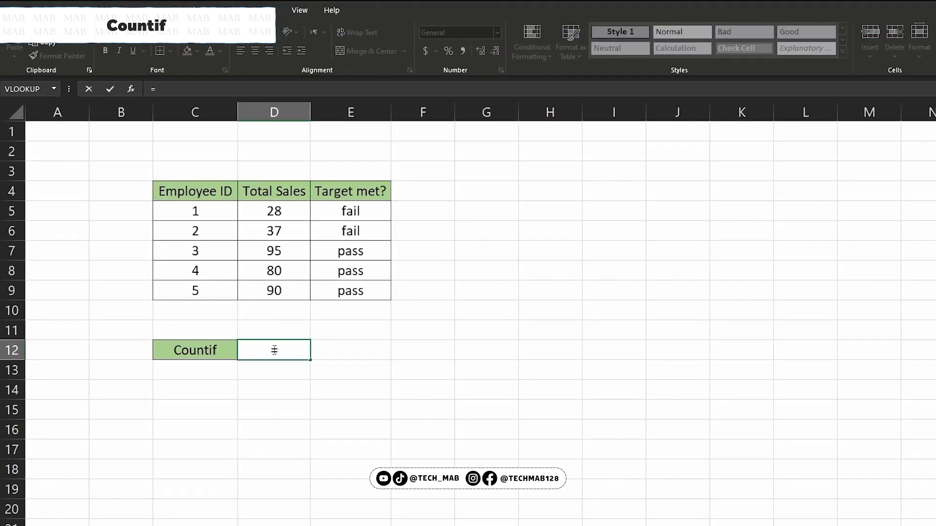
pyautogui.write('countif')
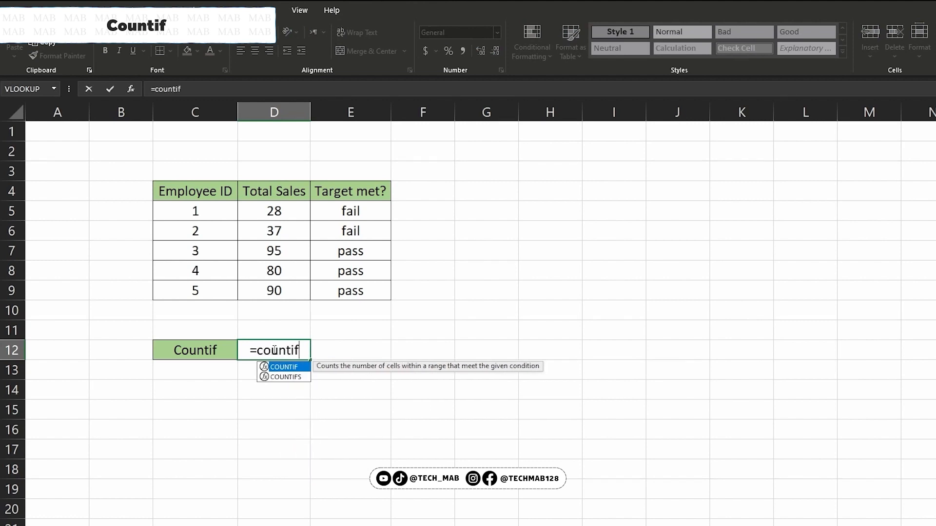
pyautogui.press('Tab')
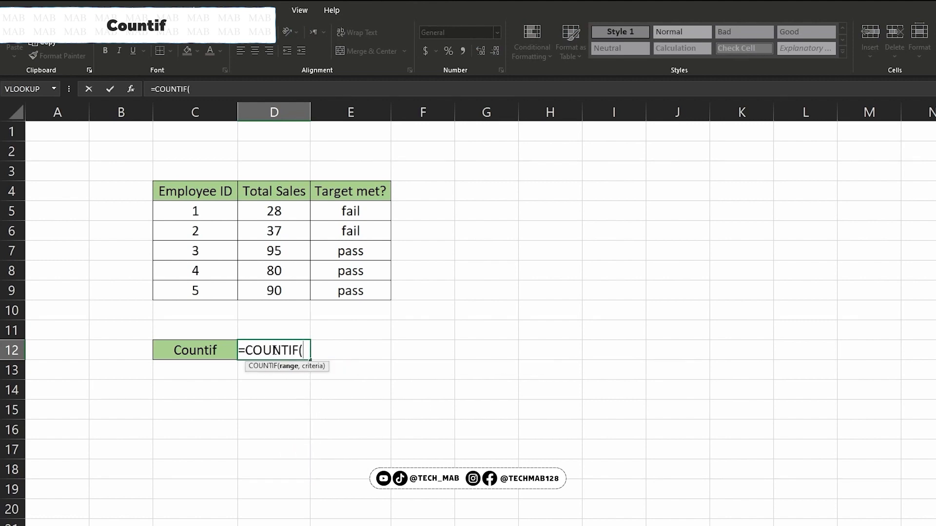
pyautogui.moveTo(351, 291); pyautogui.dragTo(350, 210)
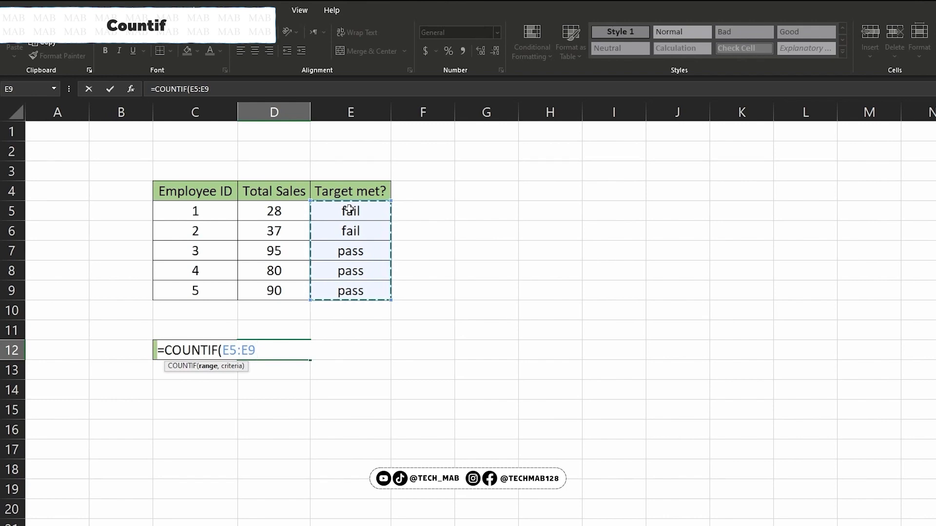
pyautogui.write(',')
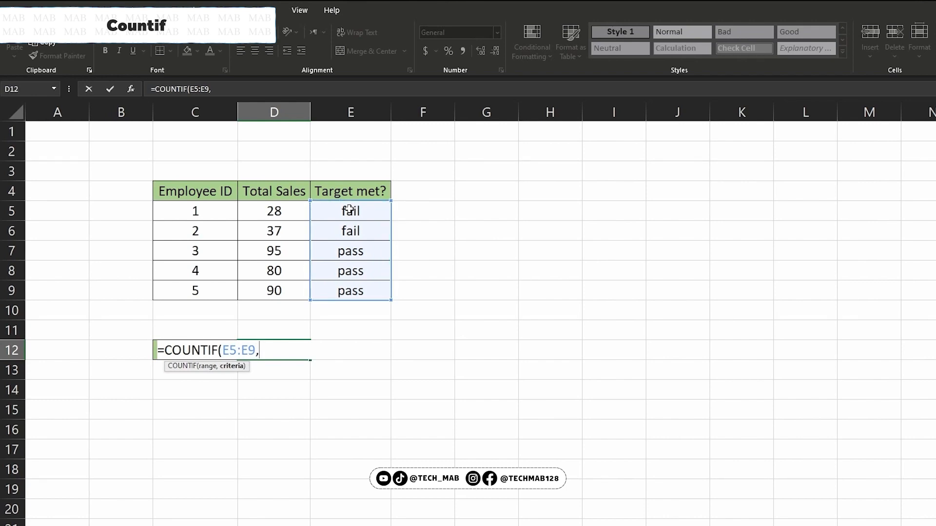
pyautogui.write('"pass")')
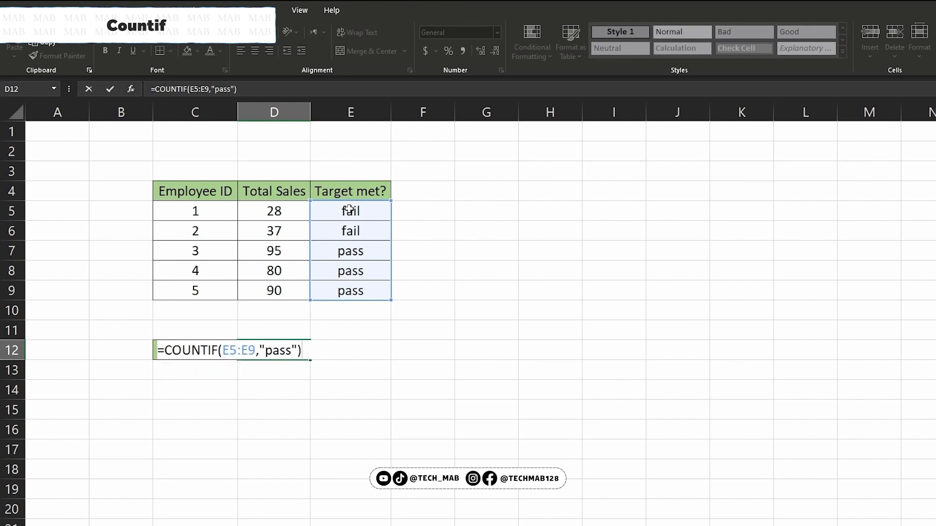
pyautogui.press('Return')
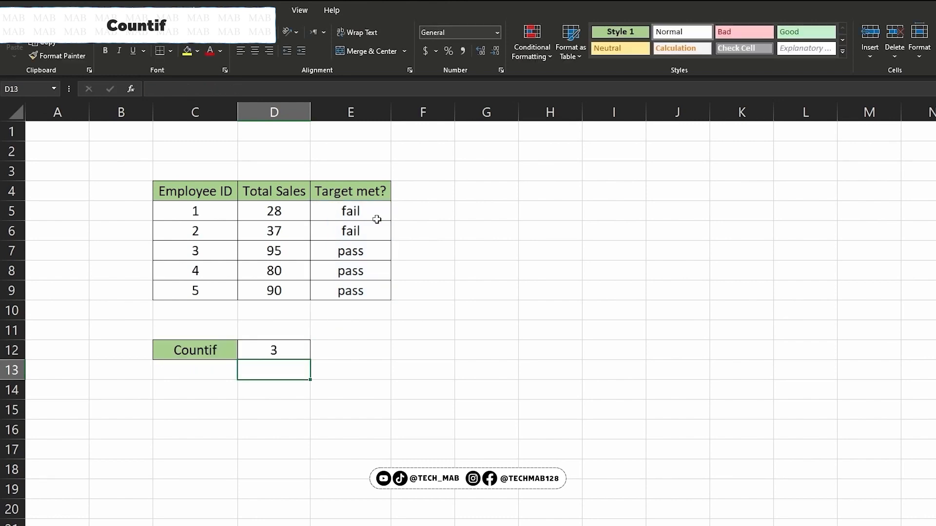
pyautogui.click(369, 248)
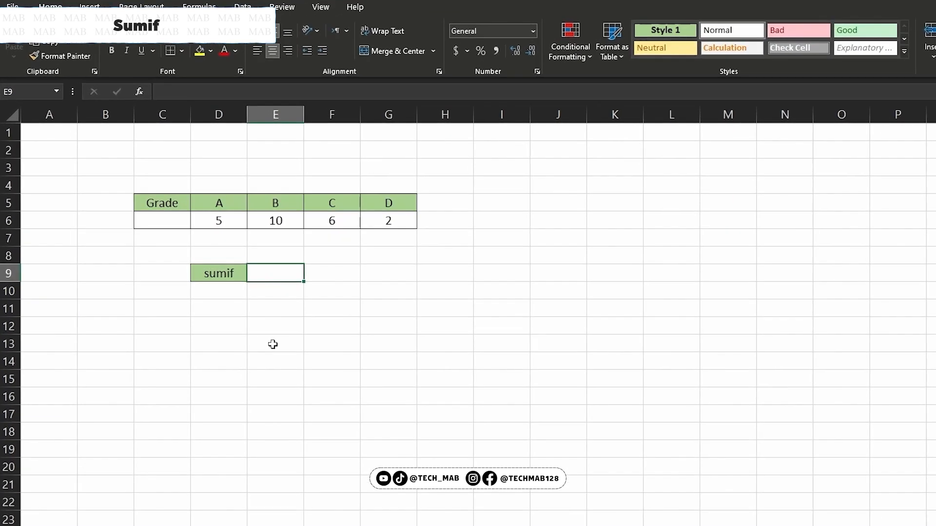
# Sum the values for grade A in cell E9 of the Sumif sheet with the formula =SUMIF(D5:G6,D5,D6:G6)
pyautogui.write('=sumi')
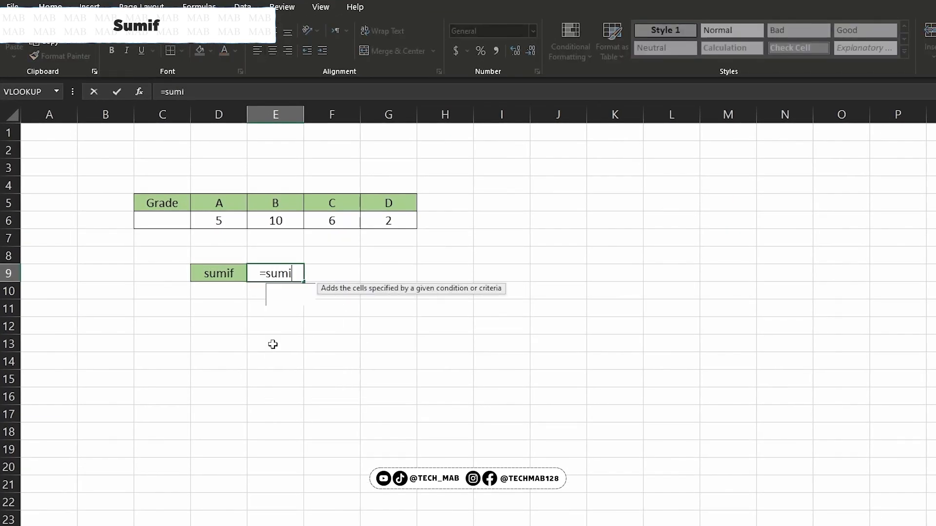
pyautogui.press('Tab')
pyautogui.moveTo(220, 202); pyautogui.dragTo(390, 222)
pyautogui.write(',')
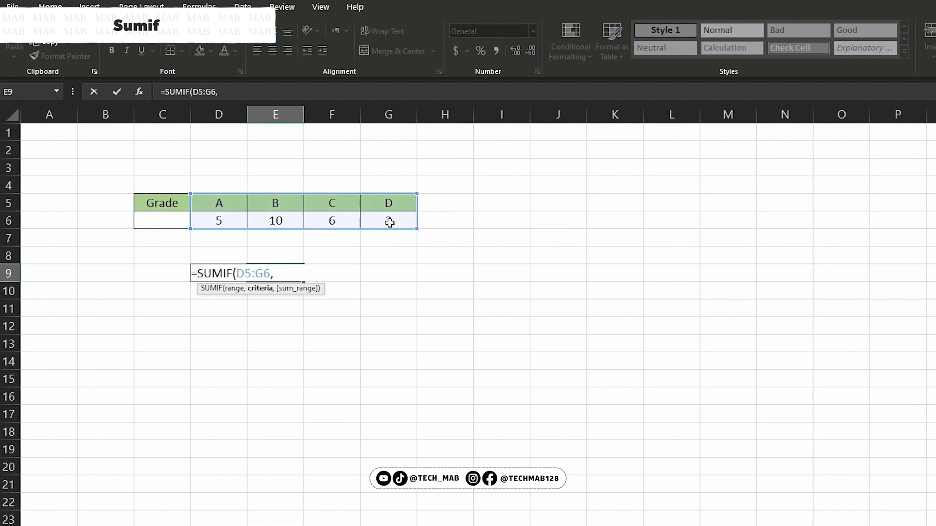
pyautogui.click(222, 202)
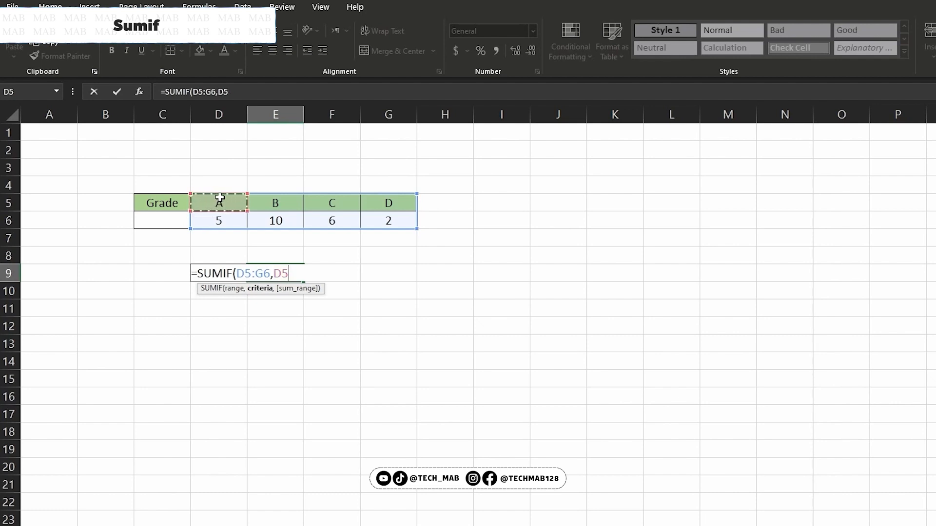
pyautogui.write(',')
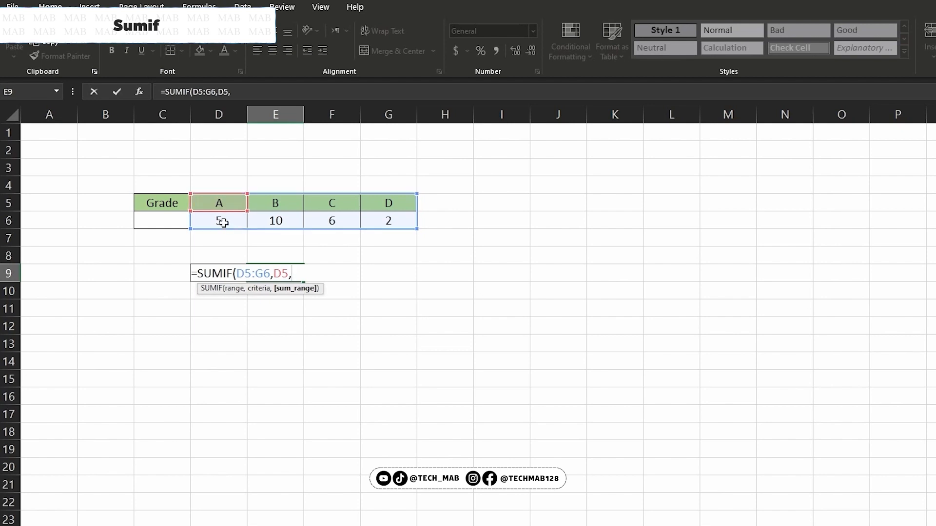
pyautogui.moveTo(222, 222); pyautogui.dragTo(370, 215)
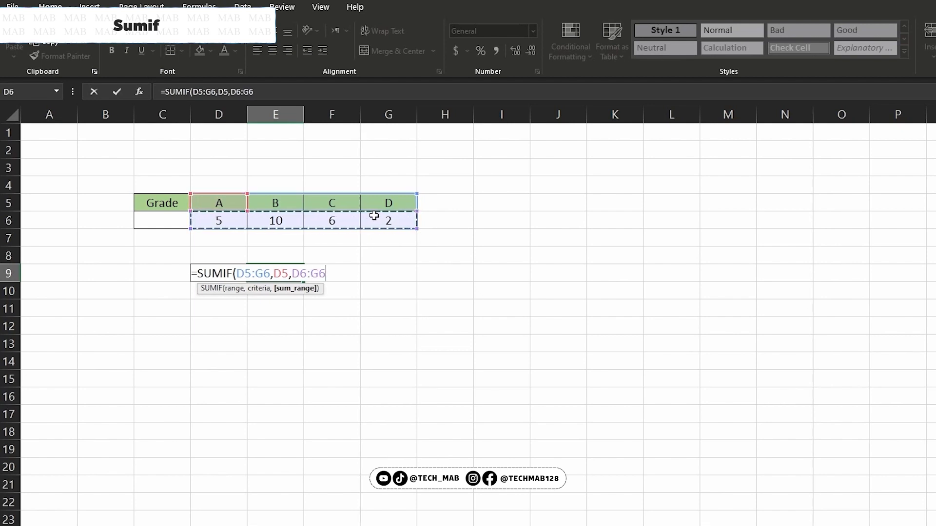
pyautogui.write(')')
pyautogui.press('Return')
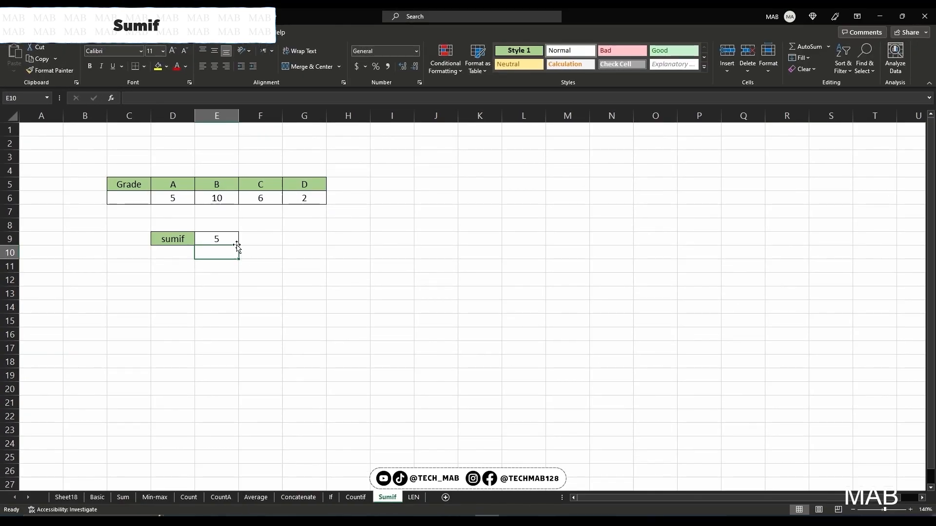
pyautogui.click(220, 241)
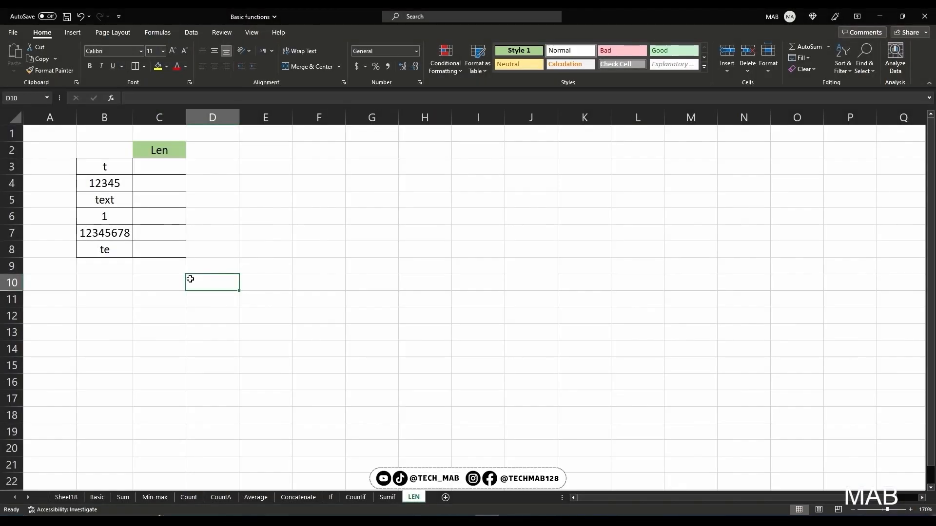
# Get the character length of the first entry in cell C3 of the LEN sheet with the formula =LEN(B3)
pyautogui.click(158, 166)
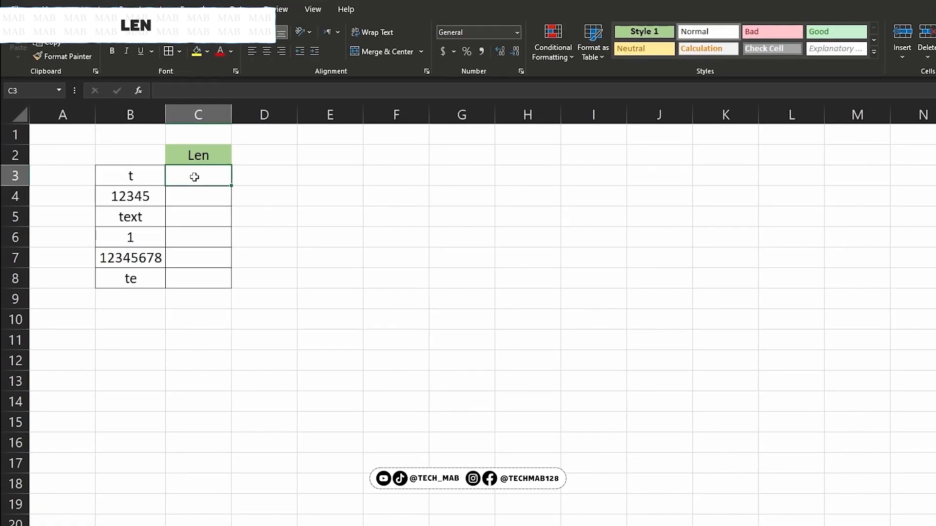
pyautogui.write('=')
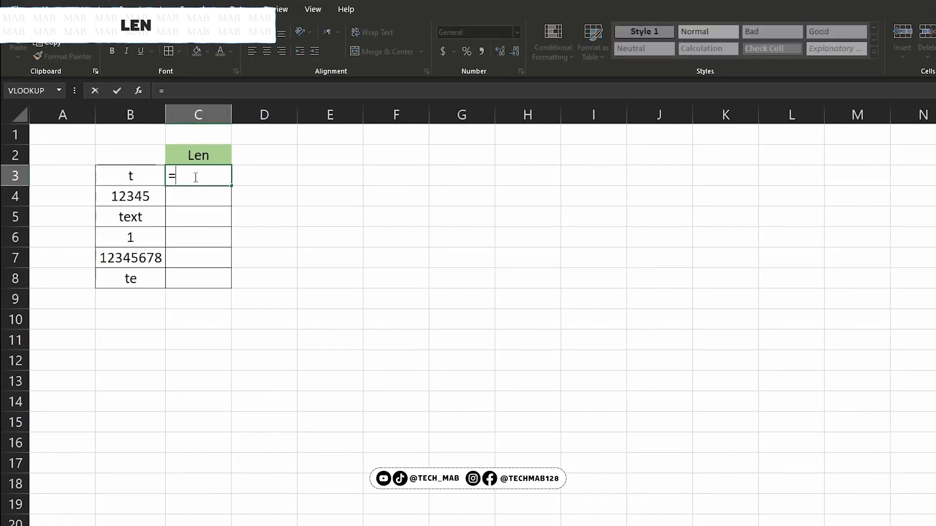
pyautogui.write(';')
pyautogui.press('BackSpace')
pyautogui.write('len')
pyautogui.press('Tab')
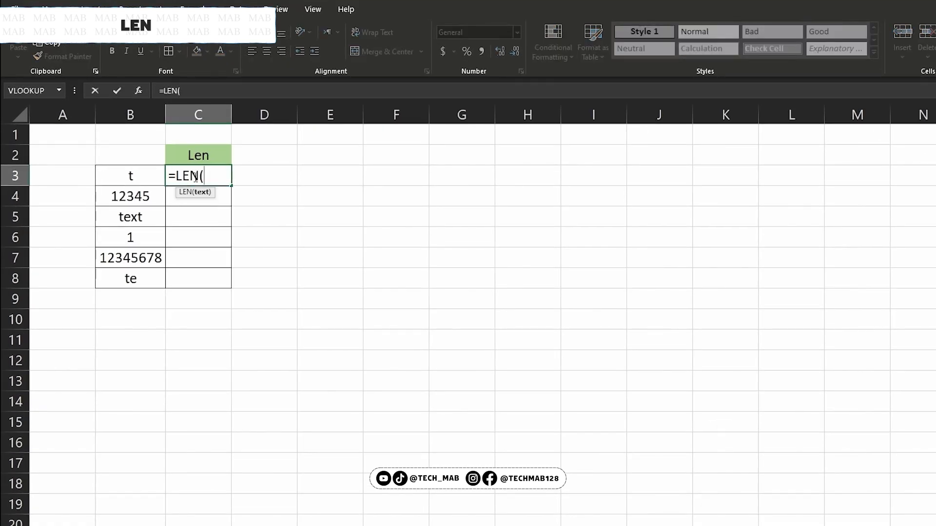
pyautogui.click(131, 176)
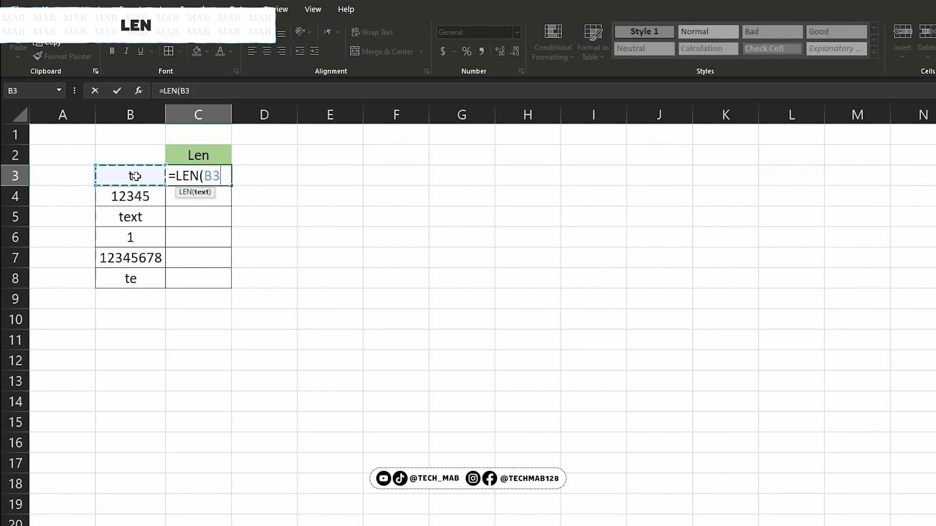
pyautogui.write(')')
pyautogui.press('Return')
# Copy the LEN formula from C3 down to C8 and check the result for the second entry
pyautogui.click(219, 176)
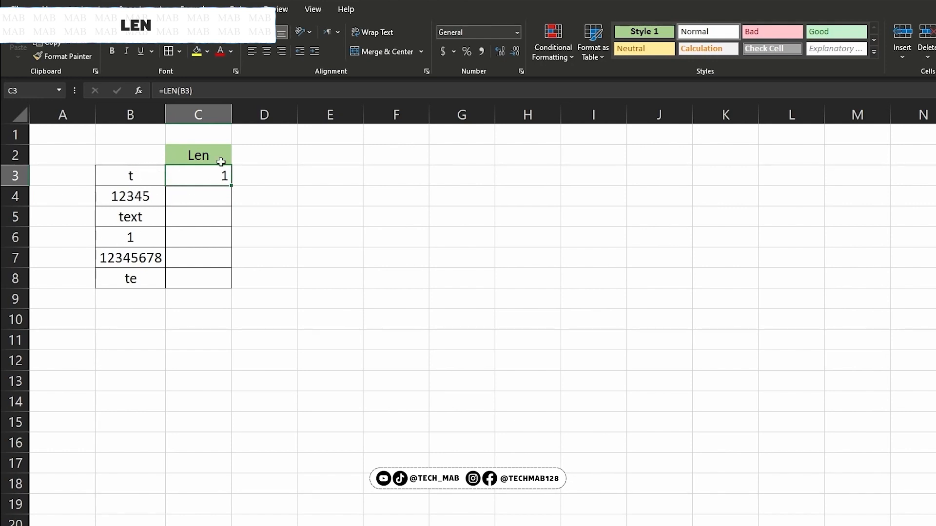
pyautogui.moveTo(235, 190); pyautogui.dragTo(237, 282)
pyautogui.moveTo(237, 281); pyautogui.dragTo(236, 282)
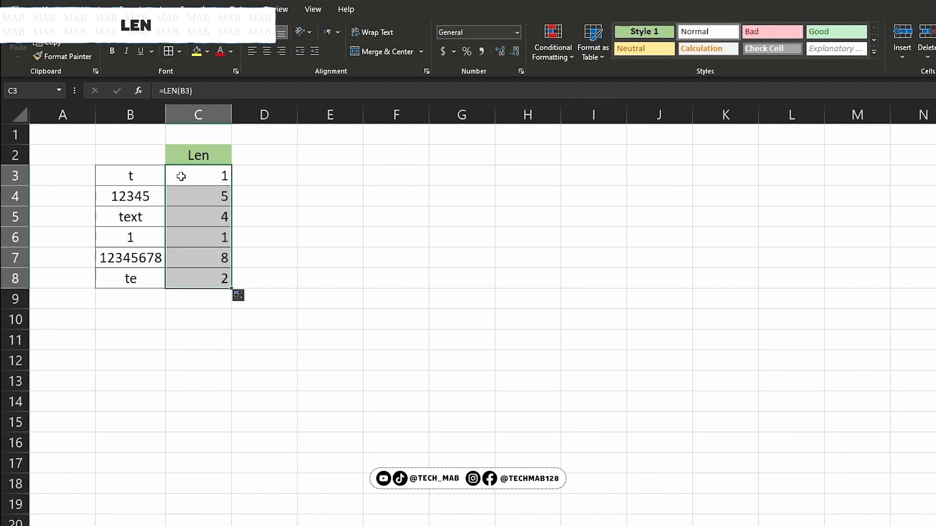
pyautogui.click(183, 198)
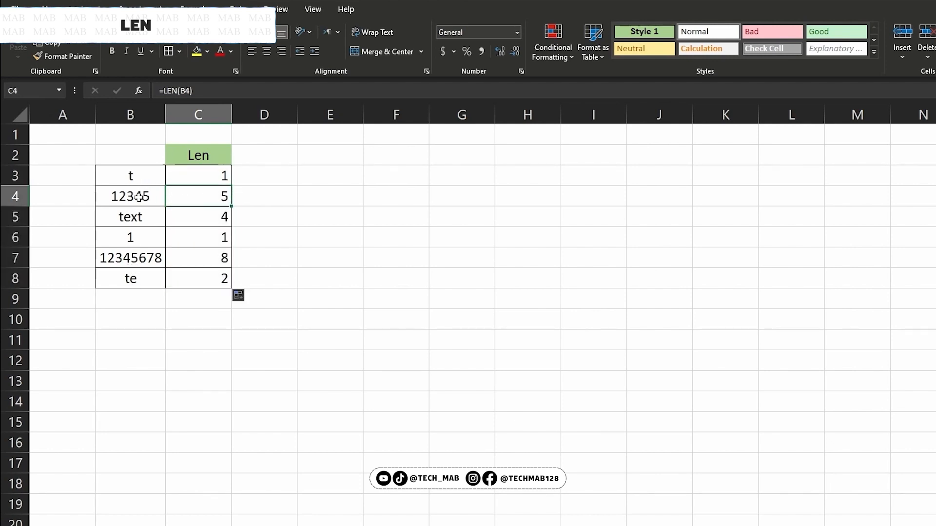